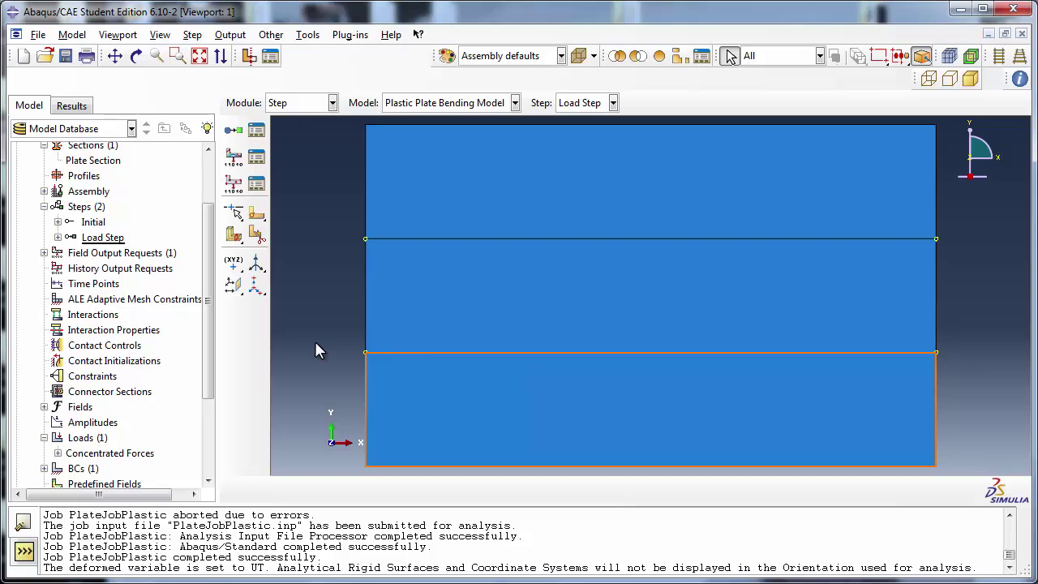
Resubmit the PlateJobPlastic job, overwriting its existing job files and continuing without history output for Load Step
drag(208, 341, 207, 440)
right_click(159, 452)
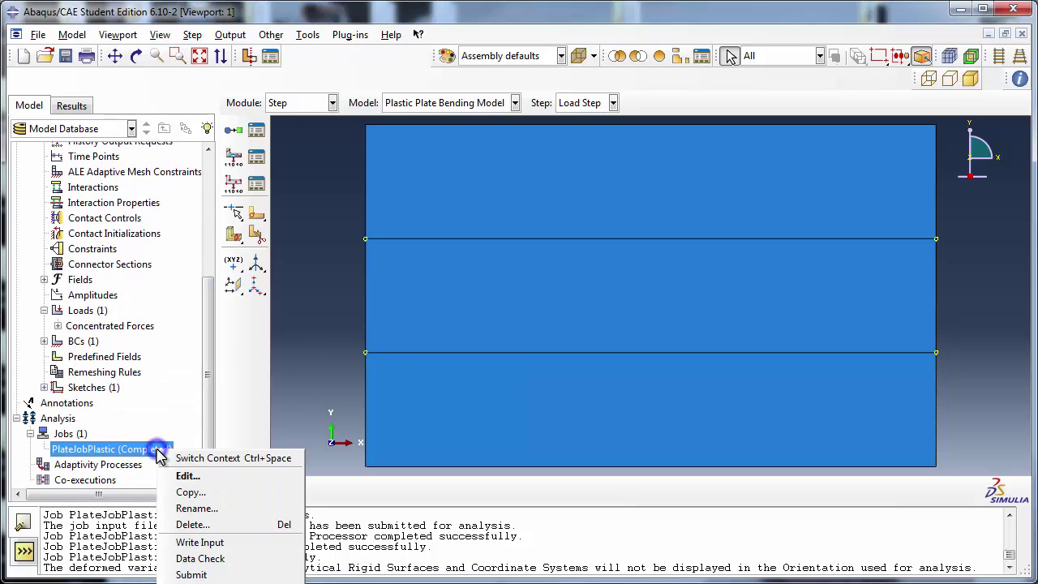
click(191, 574)
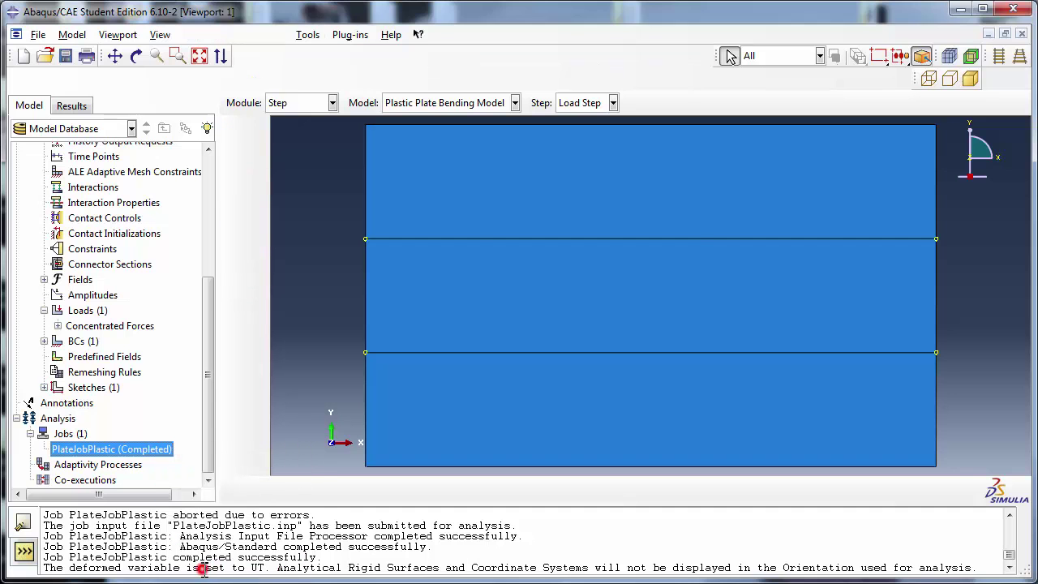
click(541, 331)
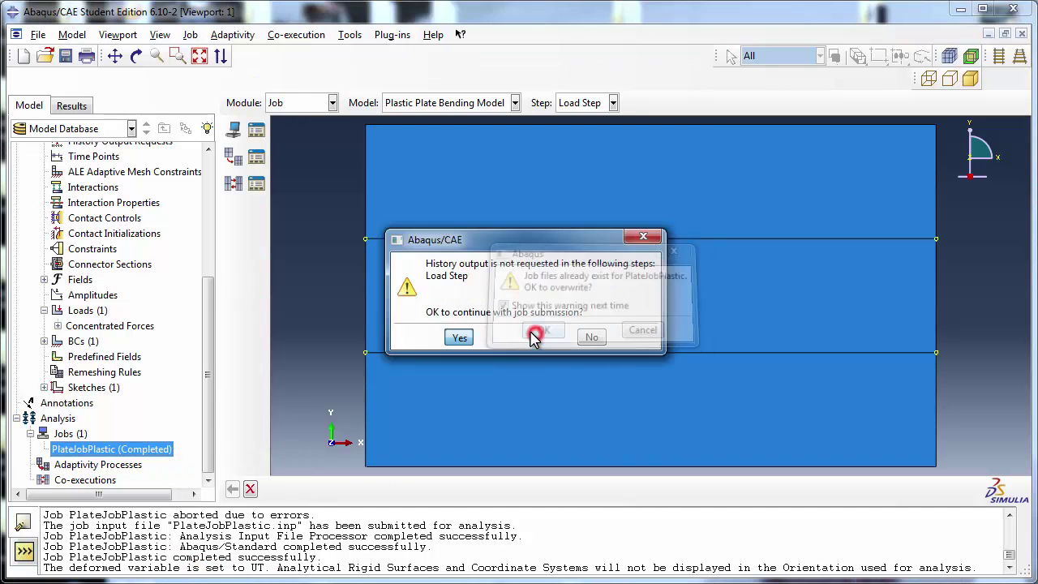
click(464, 337)
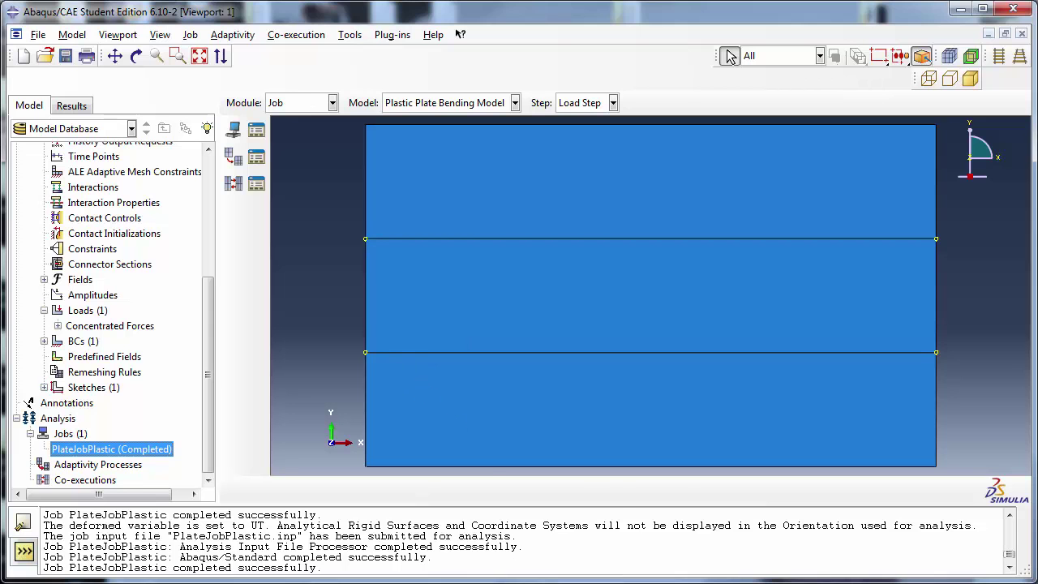
Switch to the AbaqusTemp folder in Windows Explorer, examine the job's restart file PlateJobPlastic.res, and return to Abaqus/CAE
key(alt+Tab)
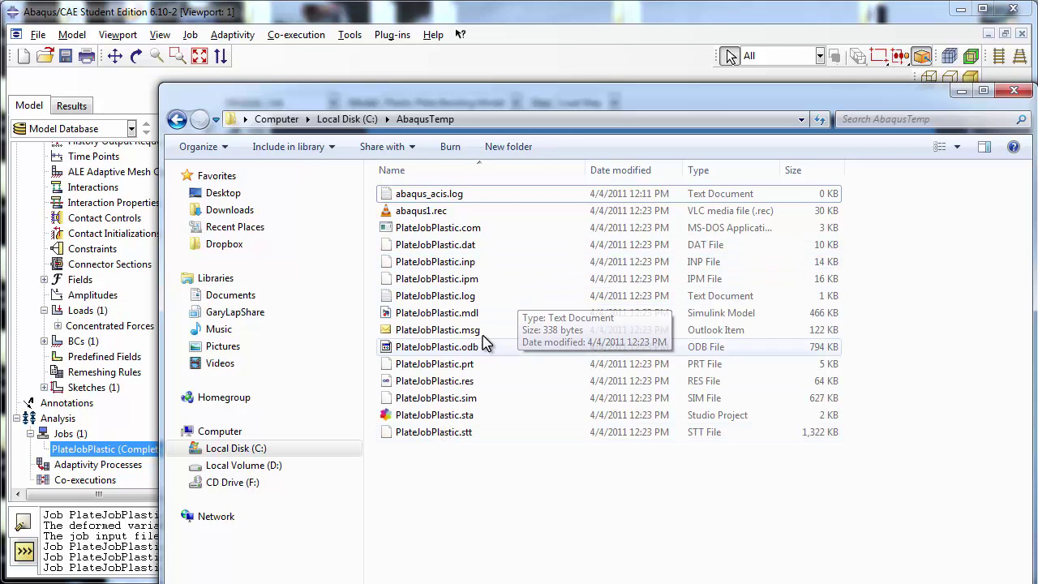
click(439, 382)
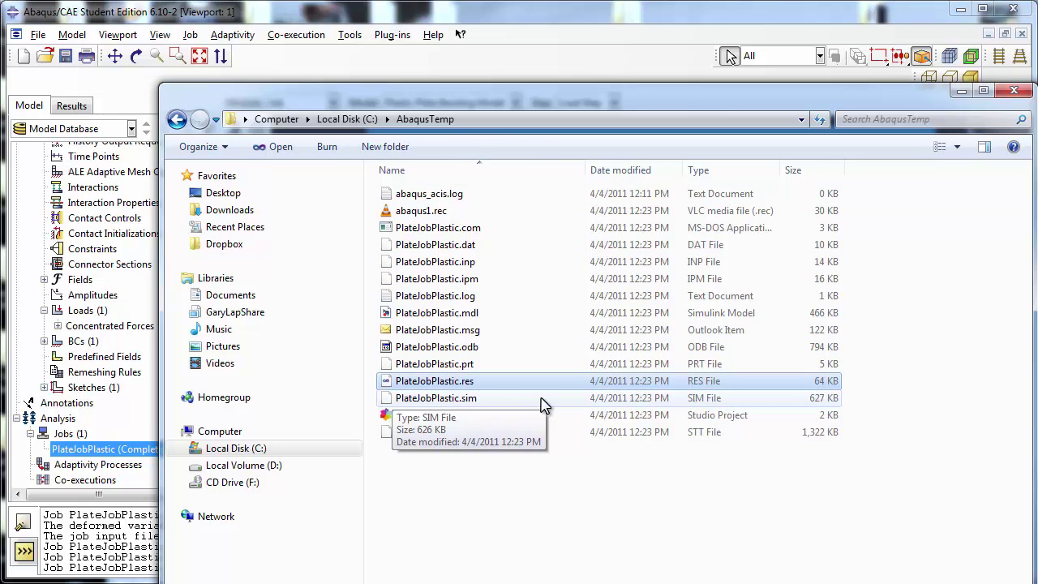
click(958, 90)
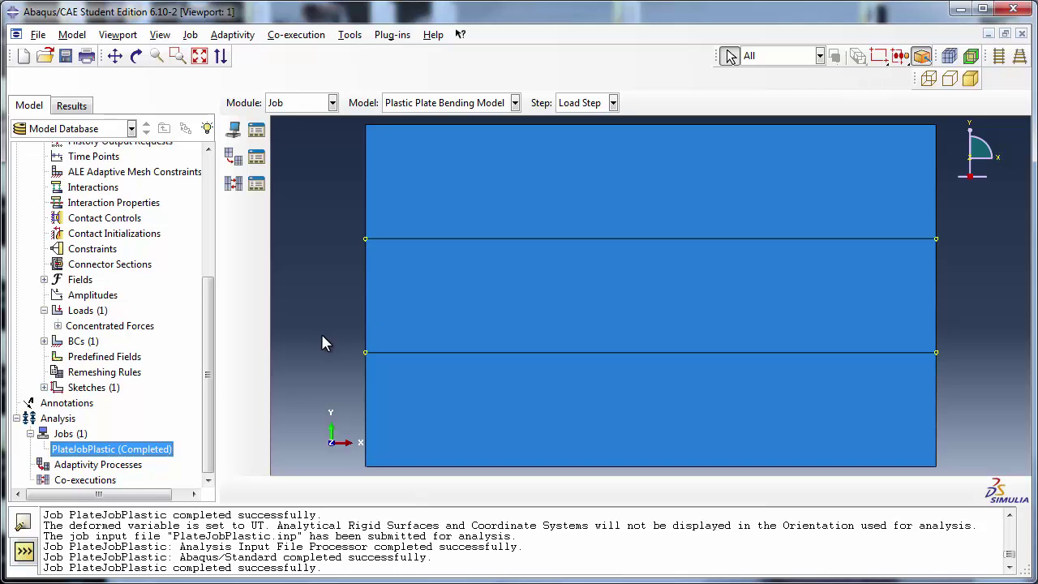
Copy the Plastic Plate Bending Model to a new model named Plate Springback Model
drag(213, 317, 218, 179)
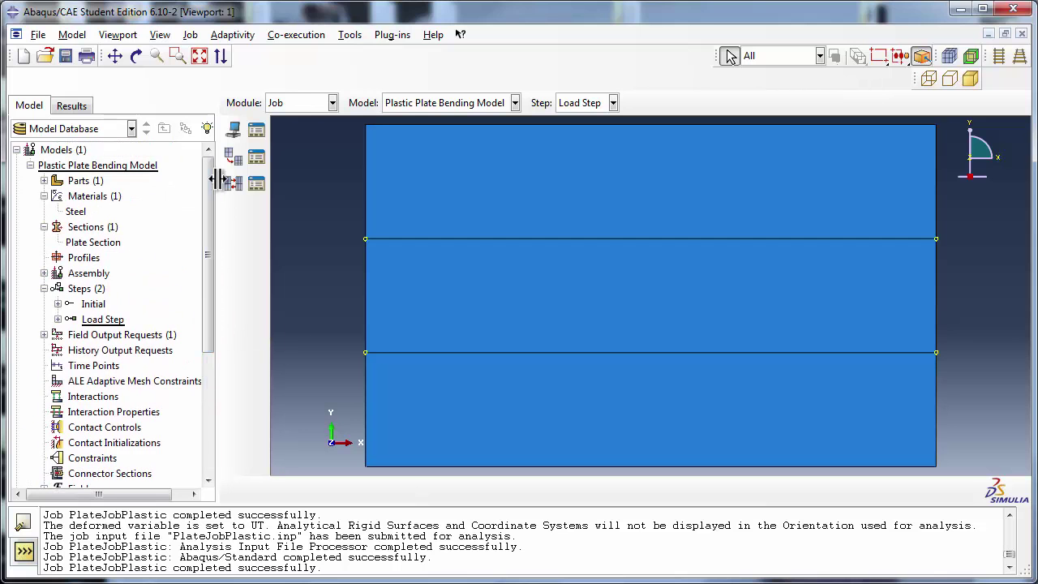
click(30, 165)
right_click(67, 171)
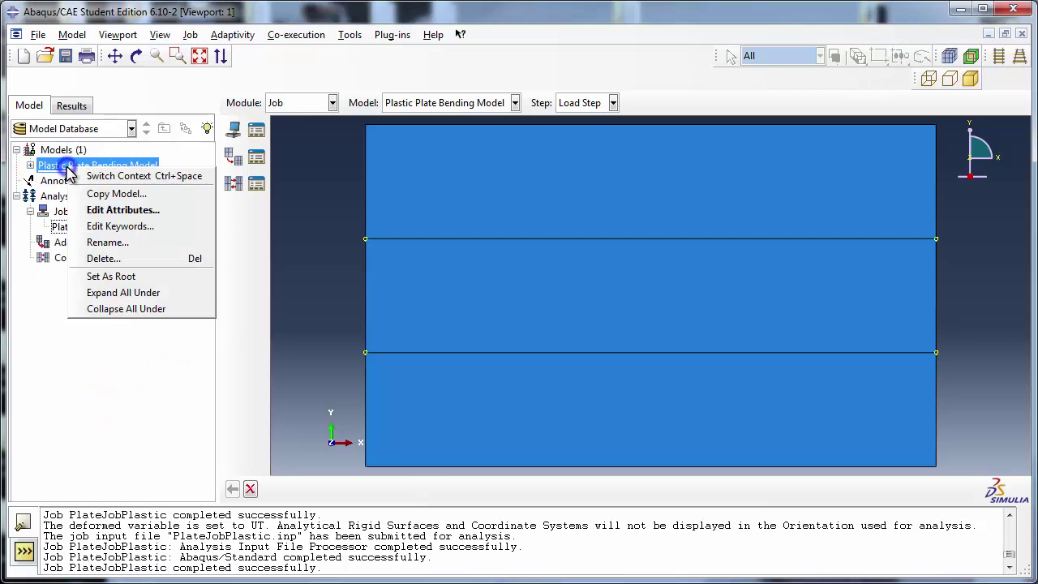
click(153, 197)
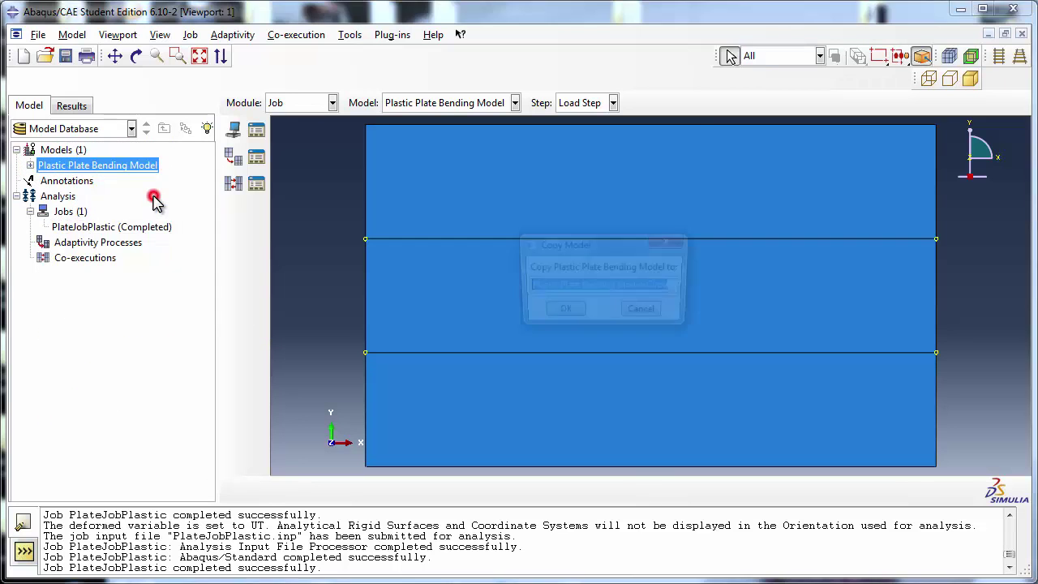
drag(557, 239, 356, 258)
text(P)
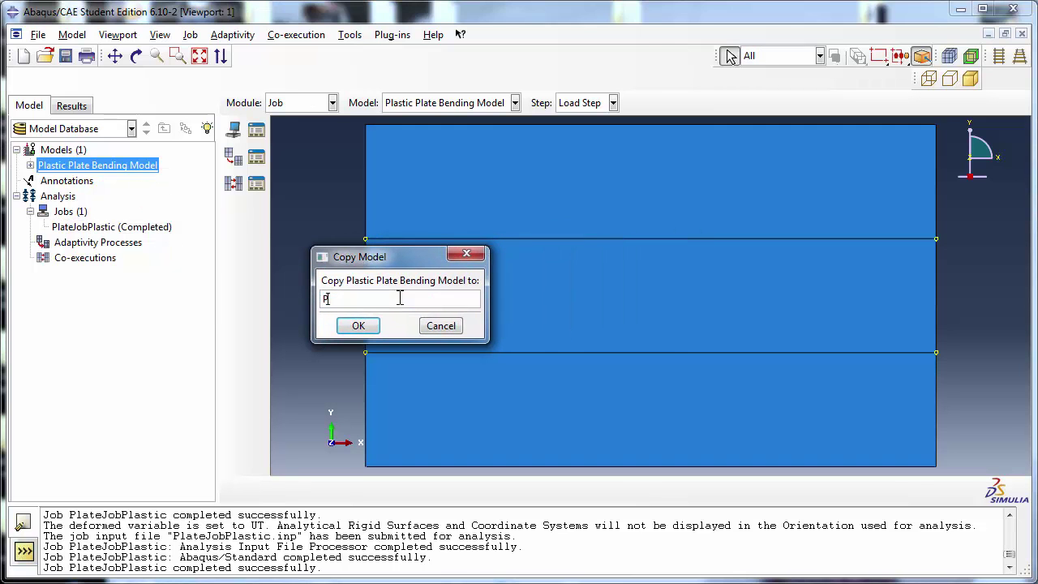
text(late Springback Model)
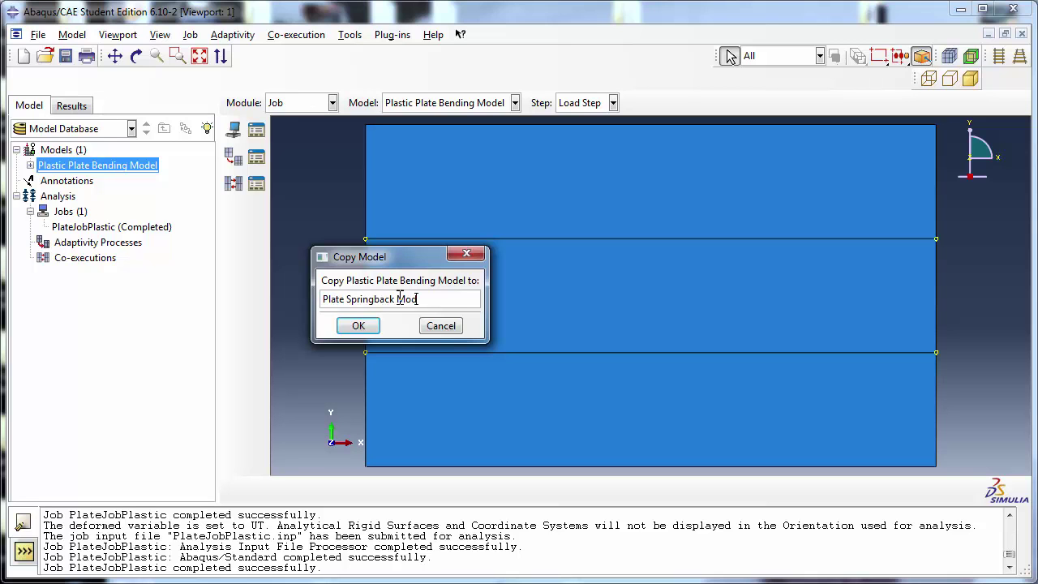
click(369, 327)
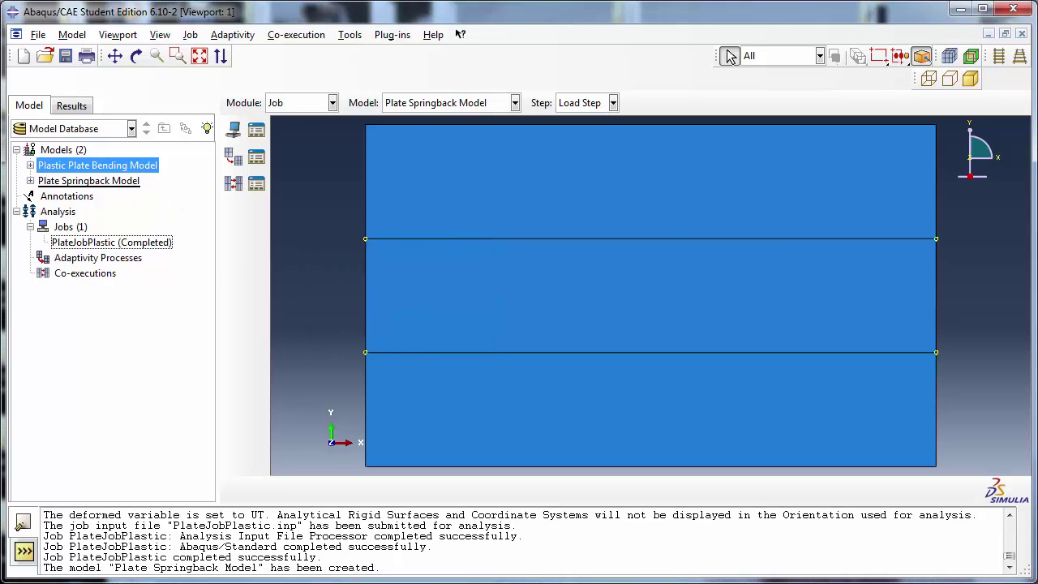
Edit the Plate Springback Model's attributes so its restart data is read from job PlateJobPlastic
right_click(125, 180)
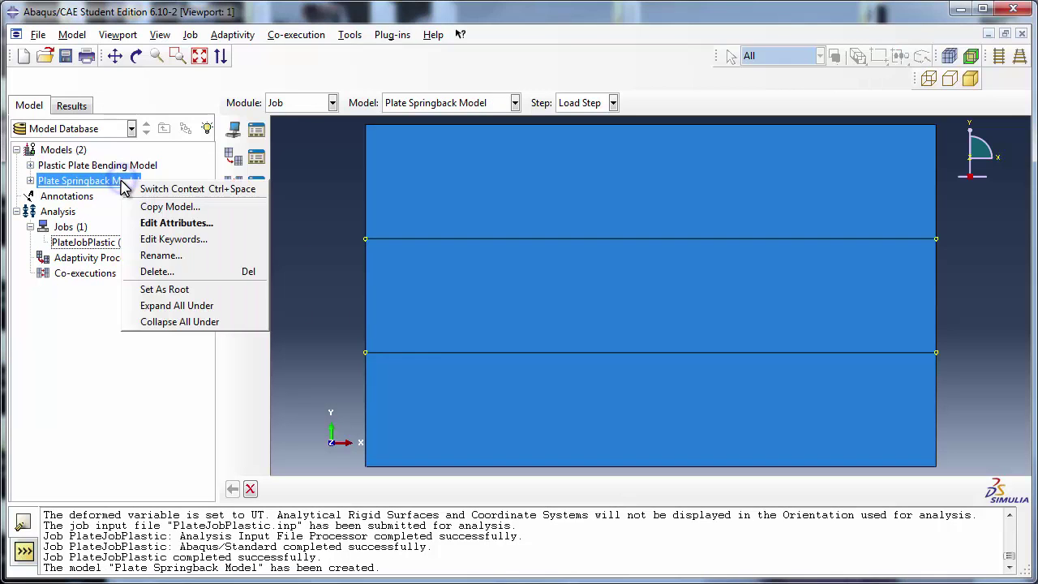
click(160, 224)
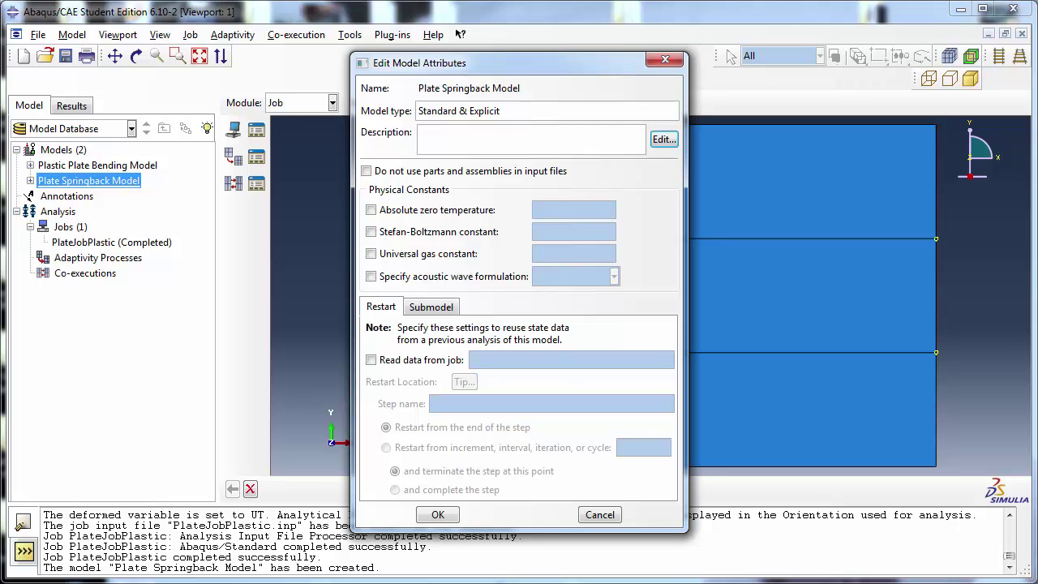
click(370, 359)
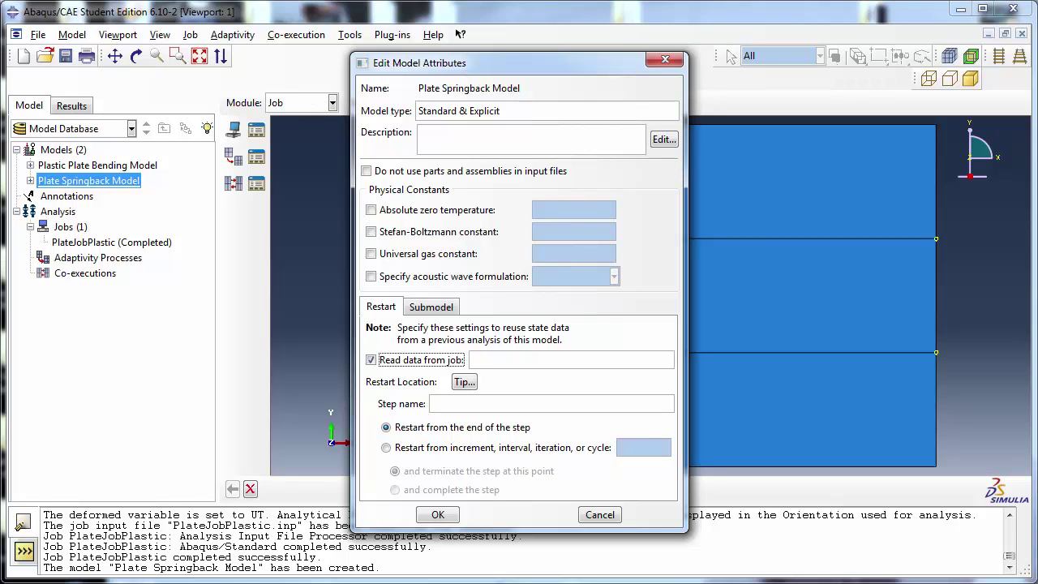
click(495, 359)
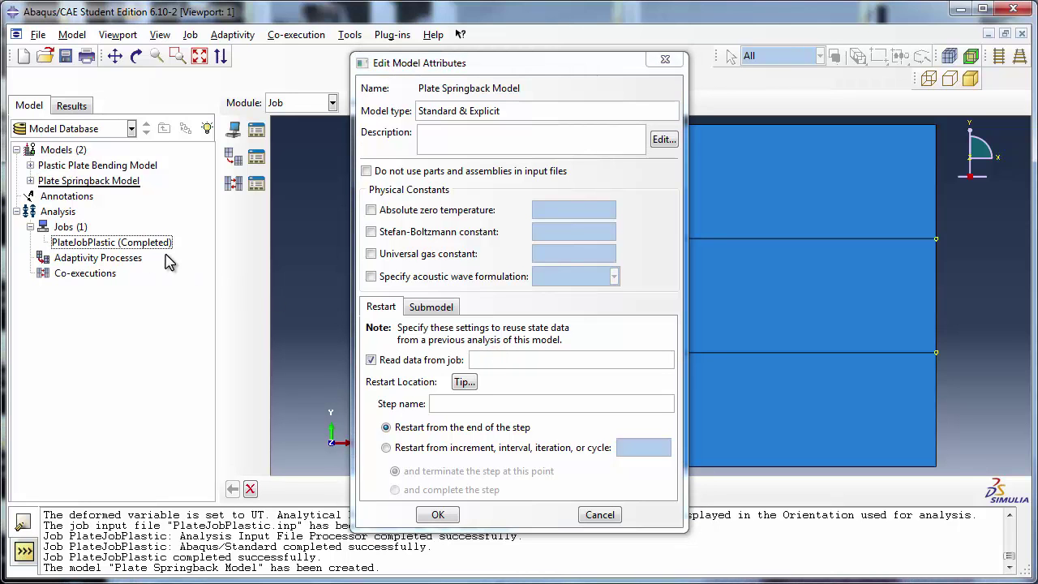
click(494, 359)
text(PlateJobPlastic)
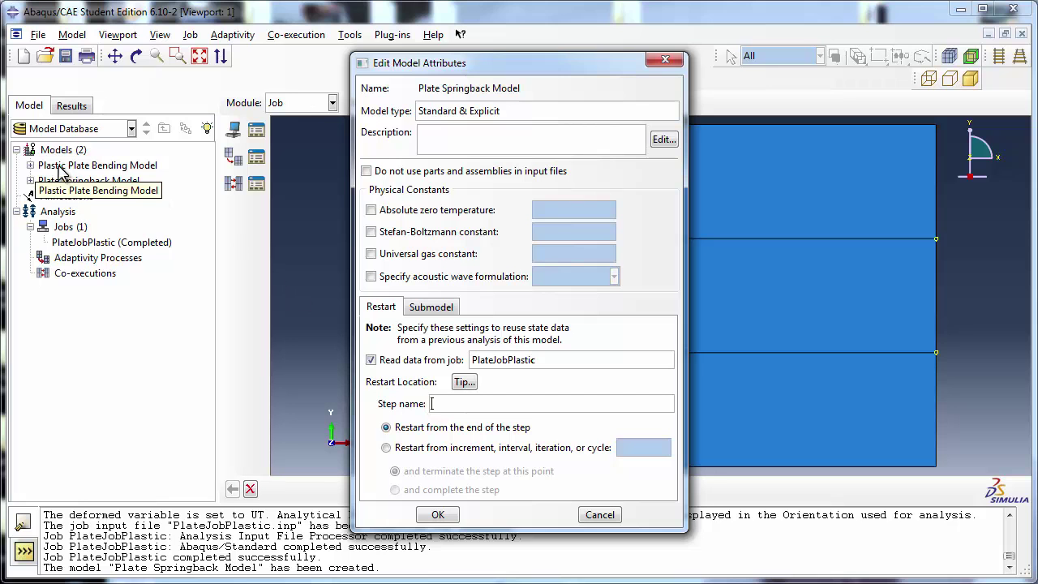
Check the step name in the Plastic Plate Bending Model and set the restart location to step Load Step, applying the model attributes
click(30, 166)
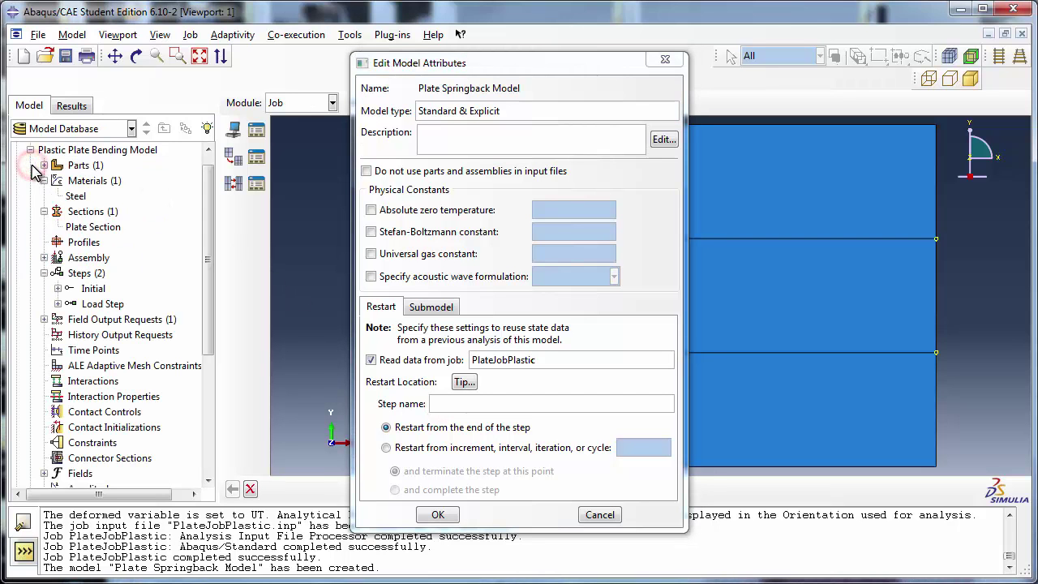
click(43, 181)
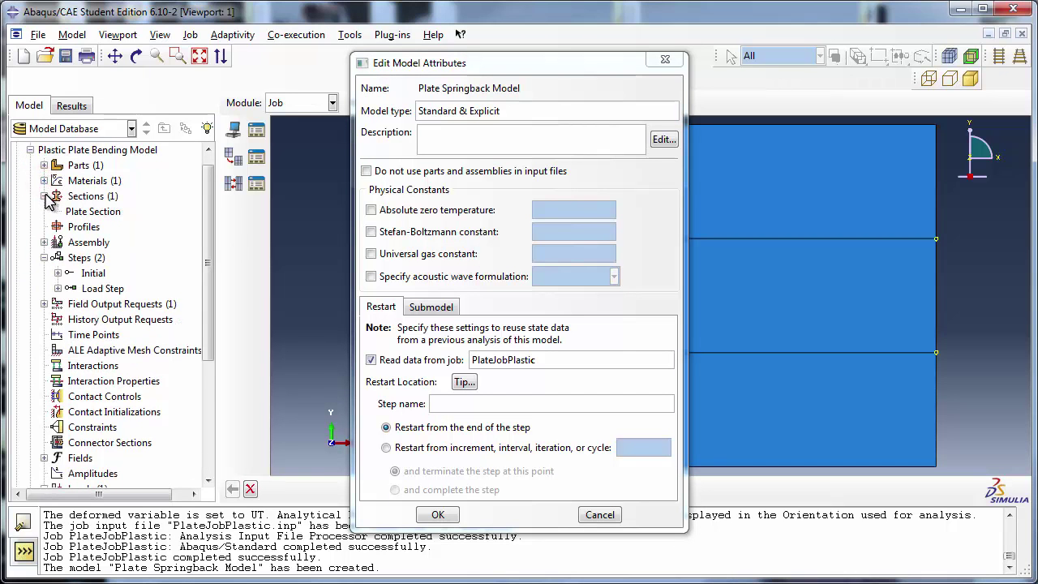
click(44, 197)
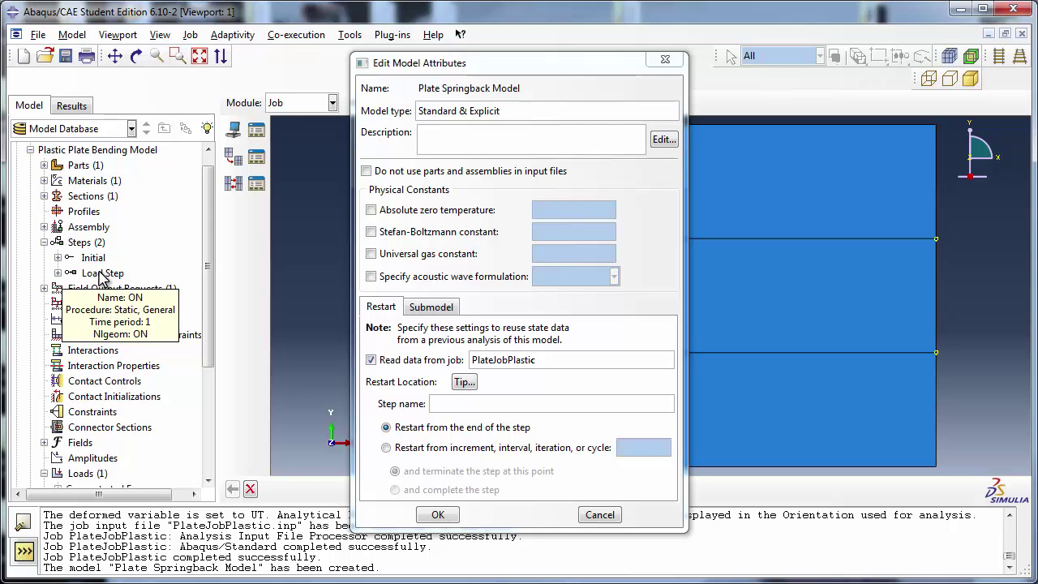
click(43, 241)
scroll(201, 258, up, 1)
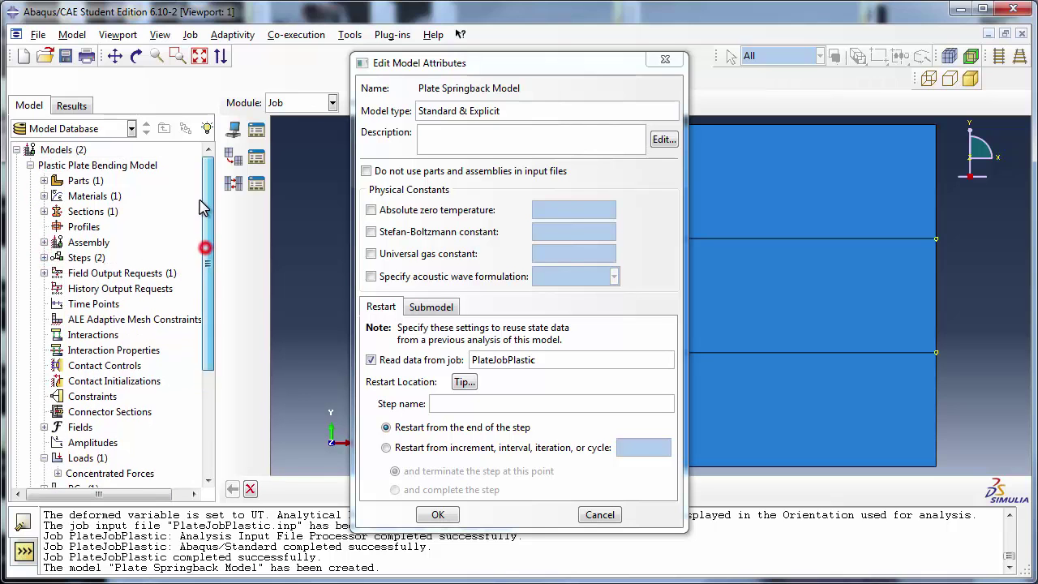
click(30, 164)
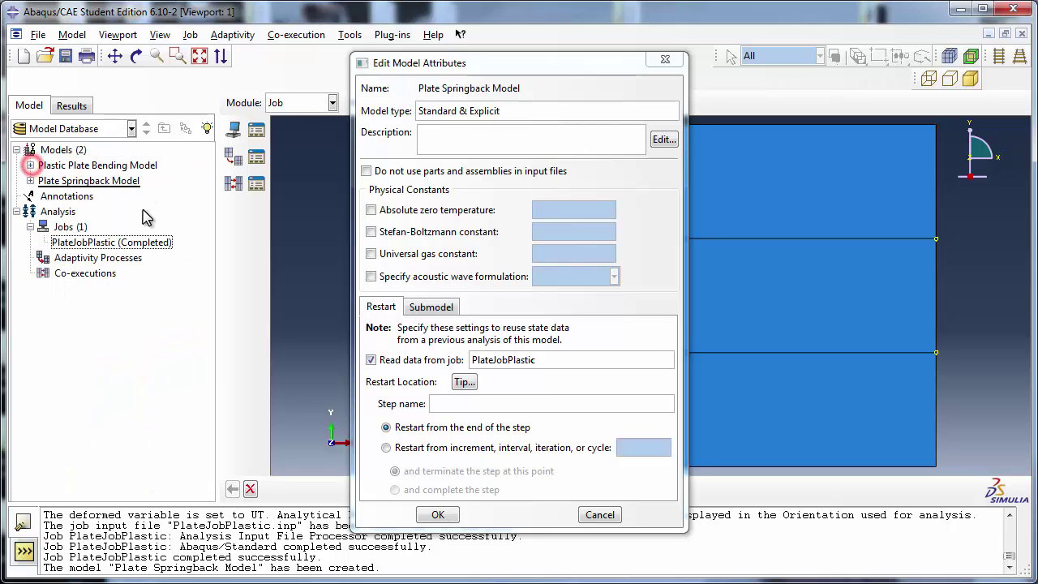
click(455, 403)
text(Load Step)
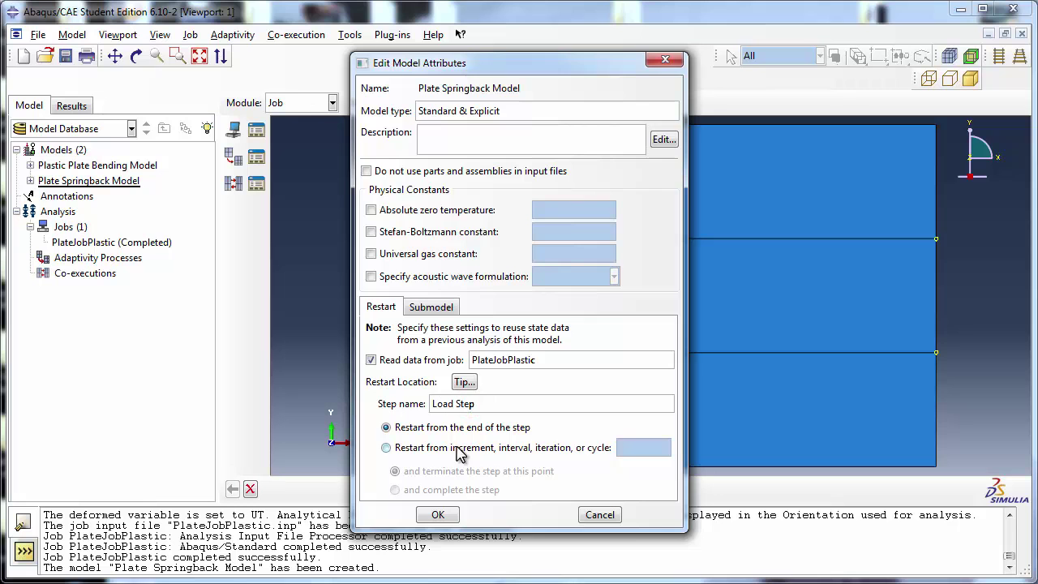
click(440, 515)
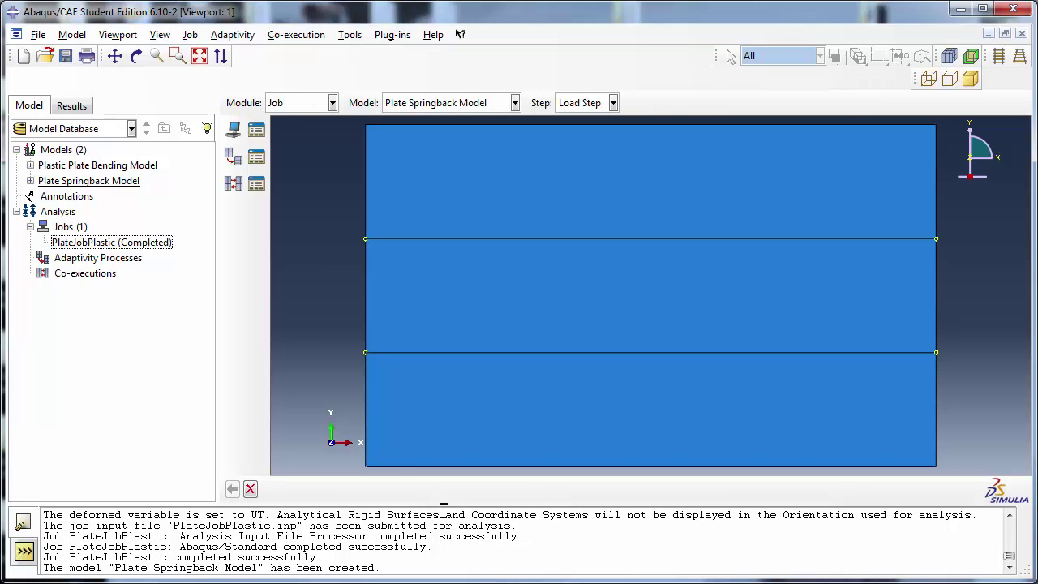
Create a Static, General step named Springback after Load Step in the Plate Springback Model
click(31, 181)
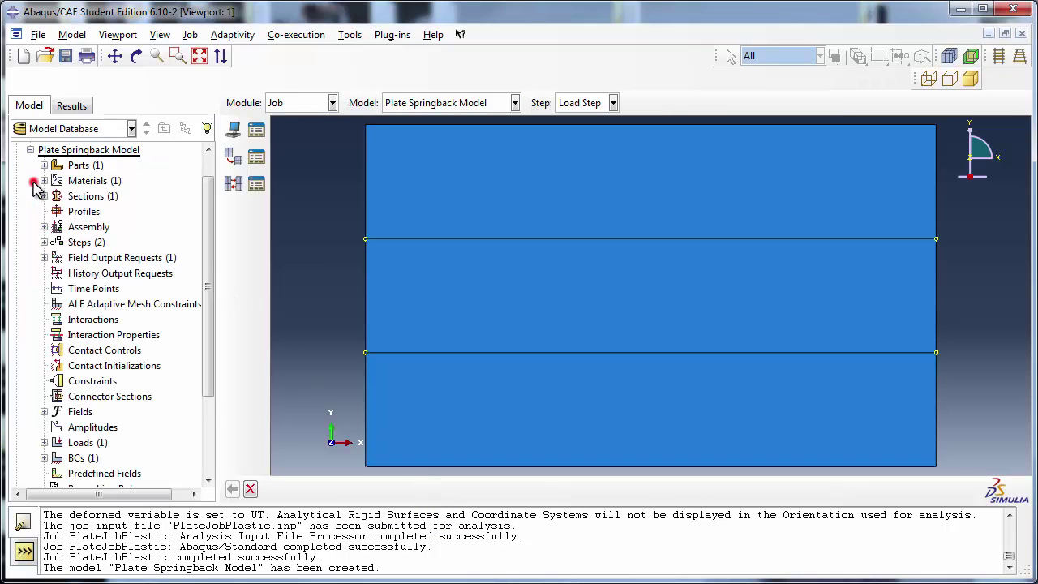
scroll(118, 377, down, 2)
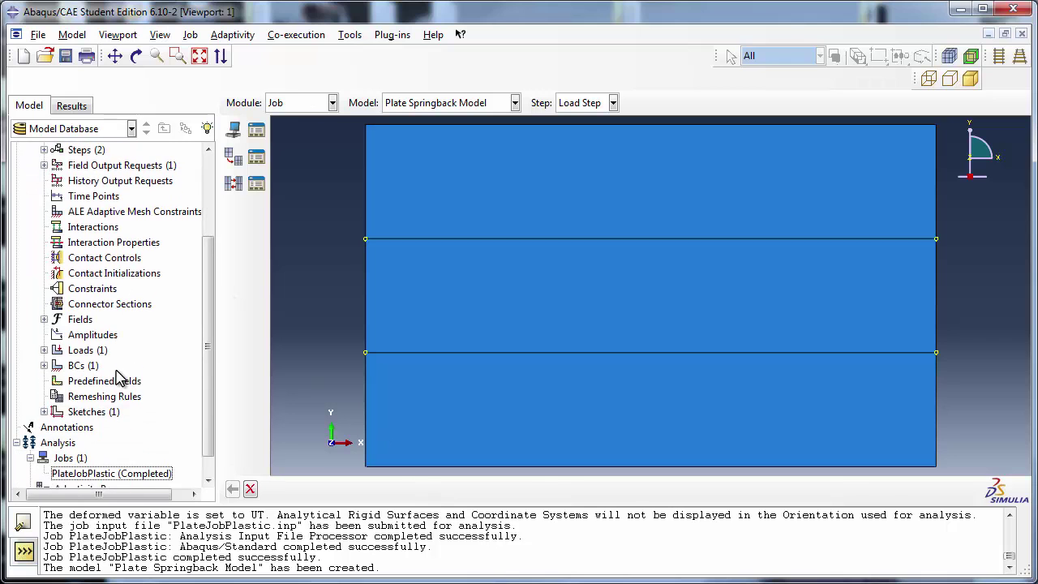
scroll(118, 377, up, 2)
click(43, 195)
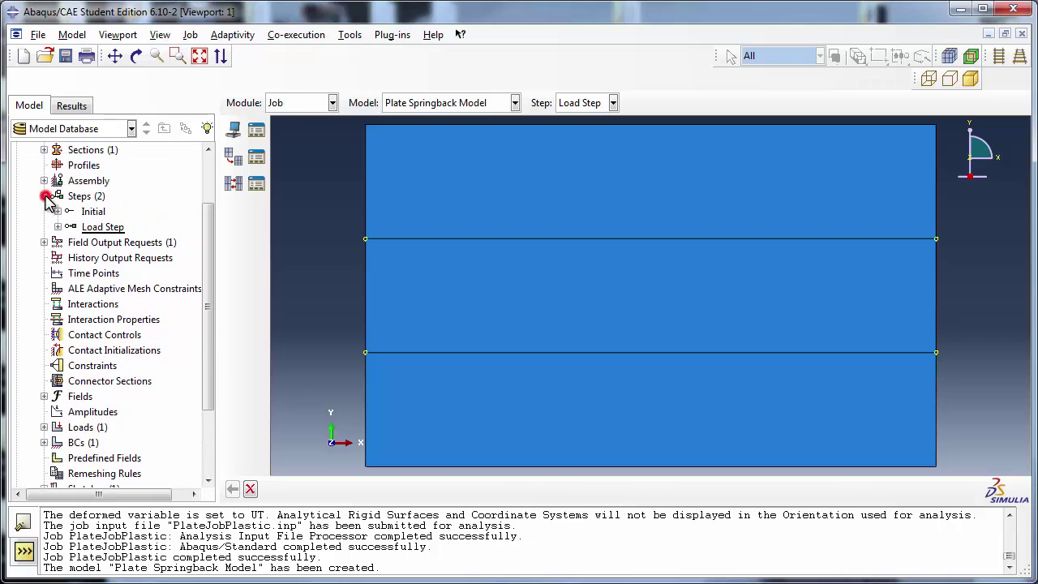
double_click(96, 198)
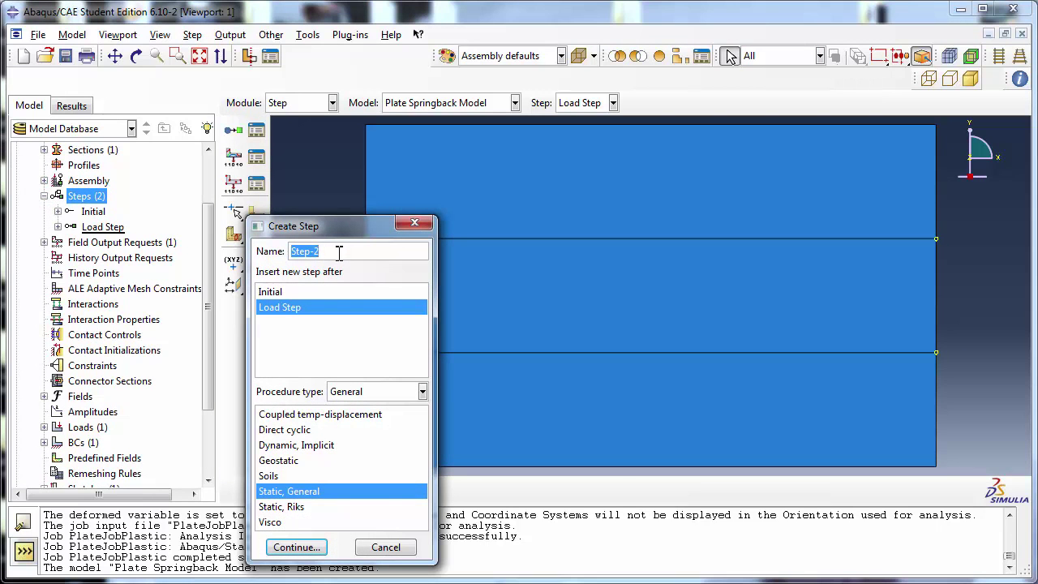
text(Springback)
click(288, 308)
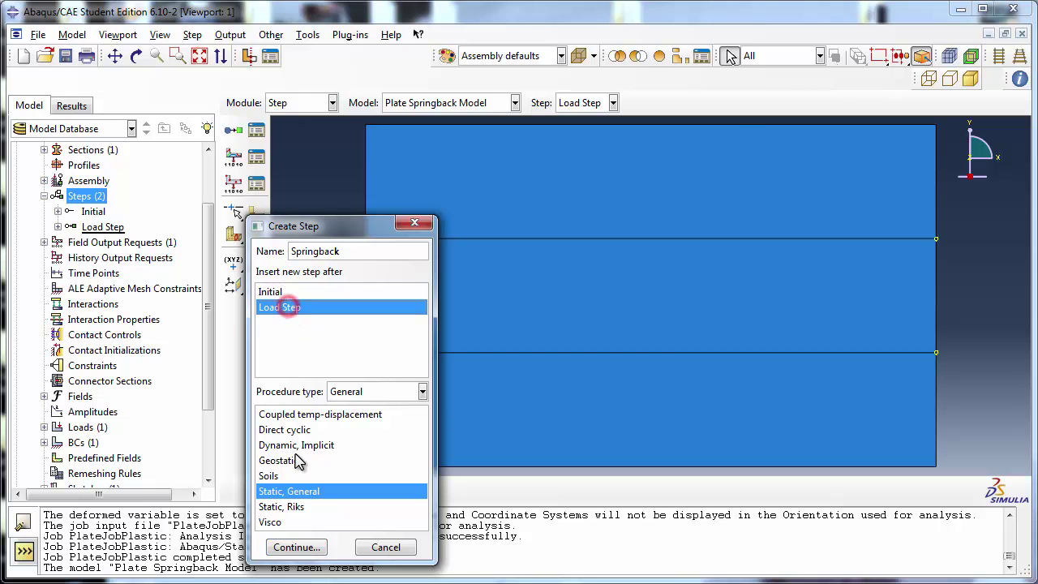
click(297, 547)
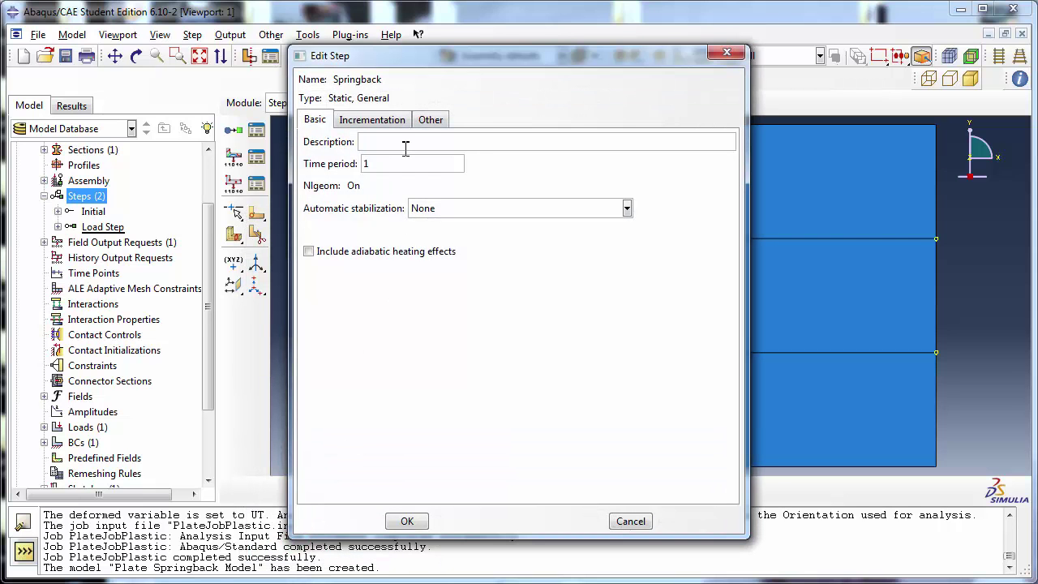
Enter the Springback step's description as "Remove load and allow elastic springback"
click(405, 143)
text(Remove load and allow elast)
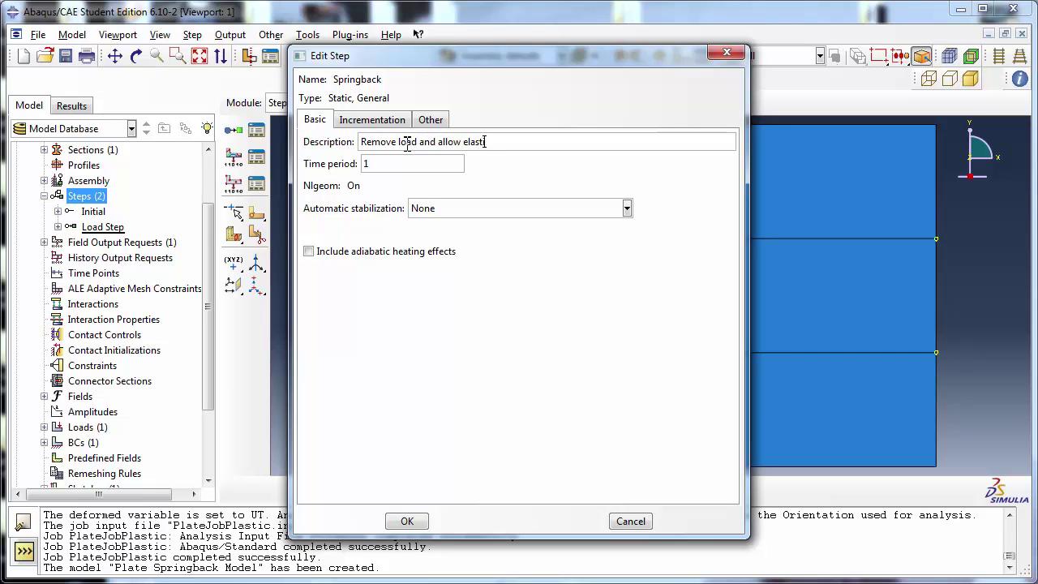
text(ack)
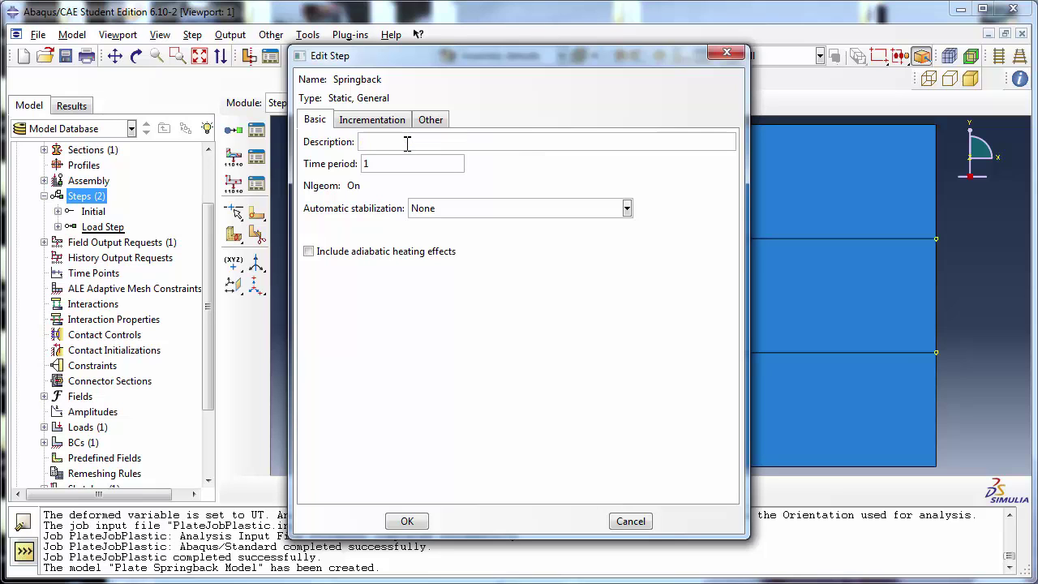
click(369, 163)
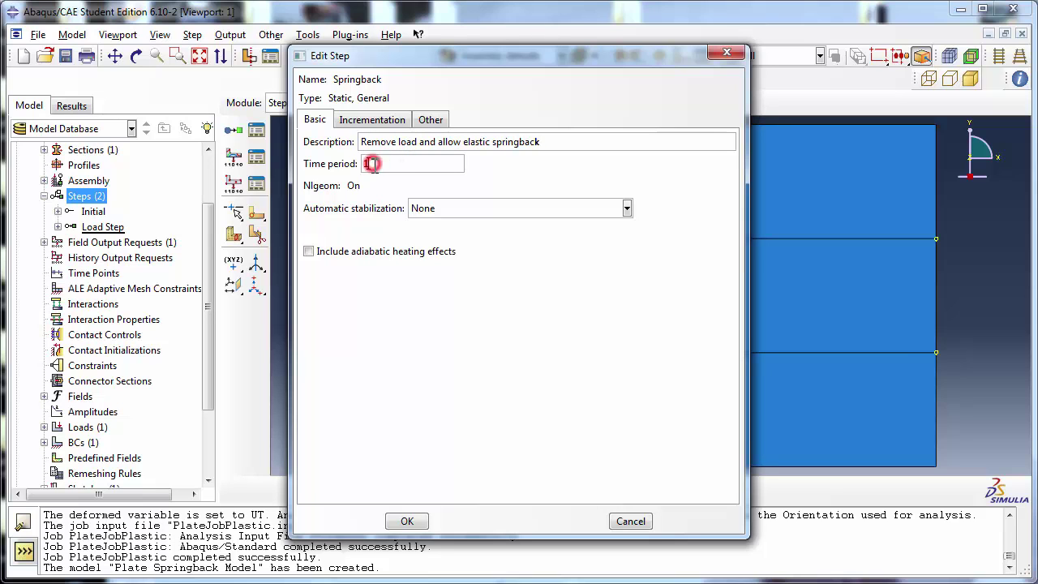
Set a smaller initial increment size for the Springback step's automatic incrementation and finish creating the step
click(372, 120)
click(377, 201)
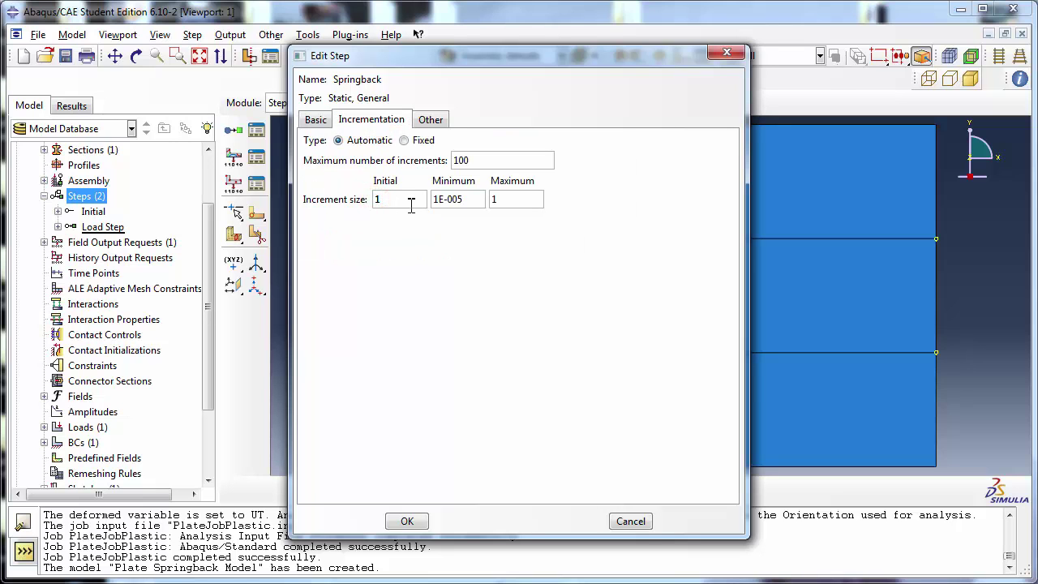
text(0.)
click(411, 204)
click(404, 520)
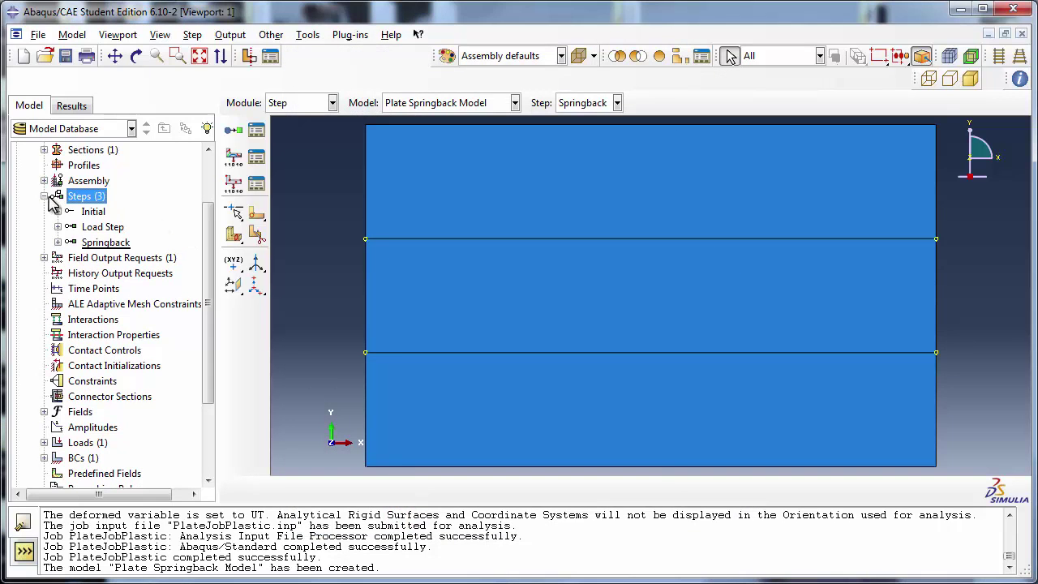
Deactivate the concentrated force load in the Springback step of the Plate Springback Model
drag(204, 243, 207, 295)
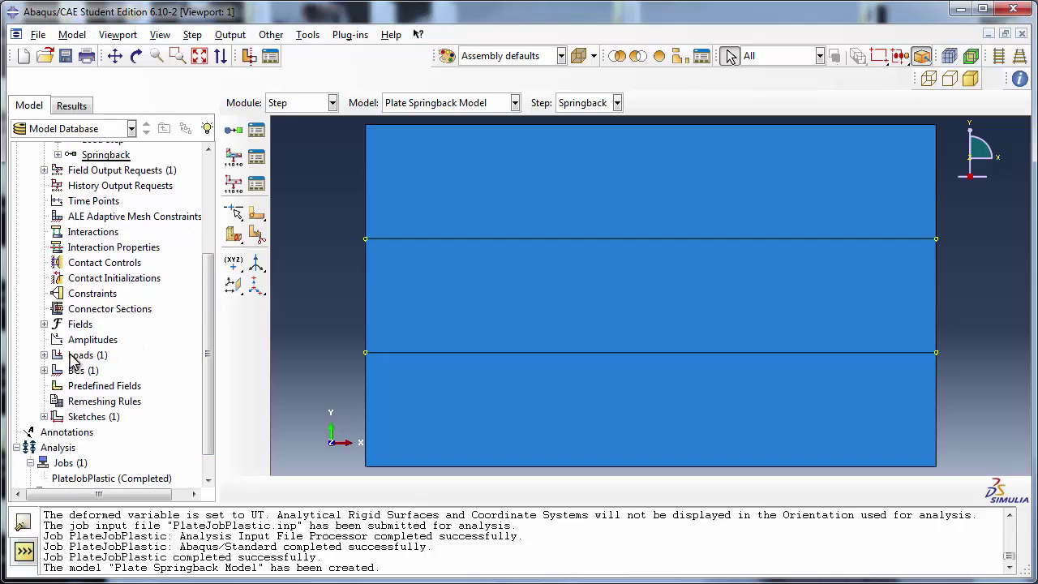
click(45, 354)
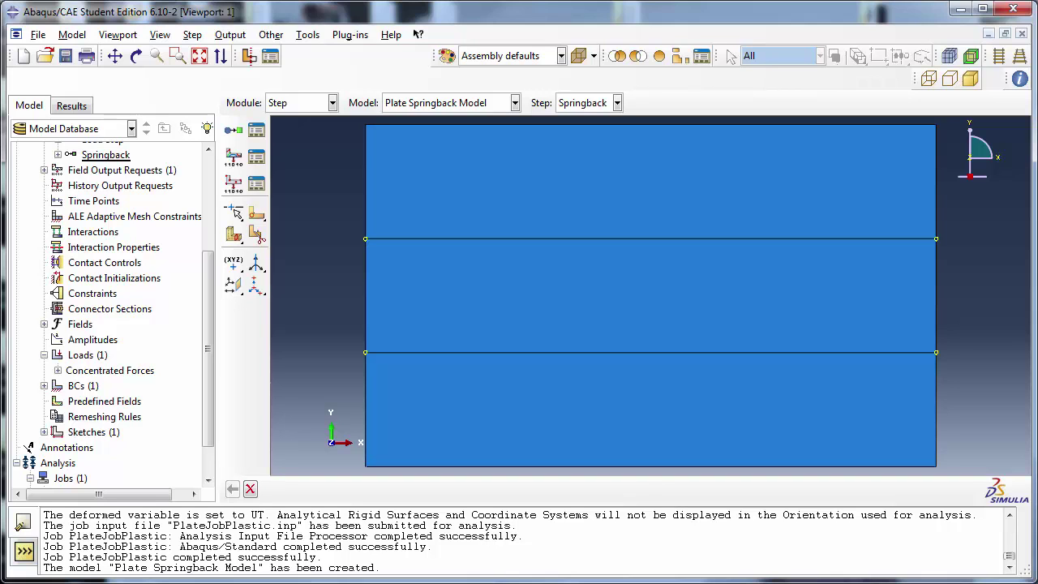
right_click(89, 355)
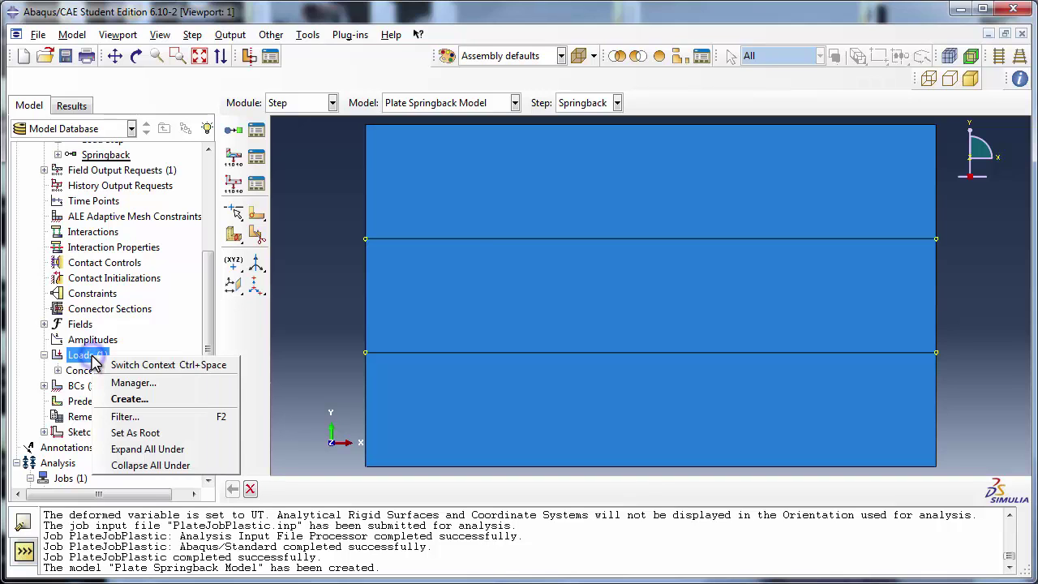
click(130, 383)
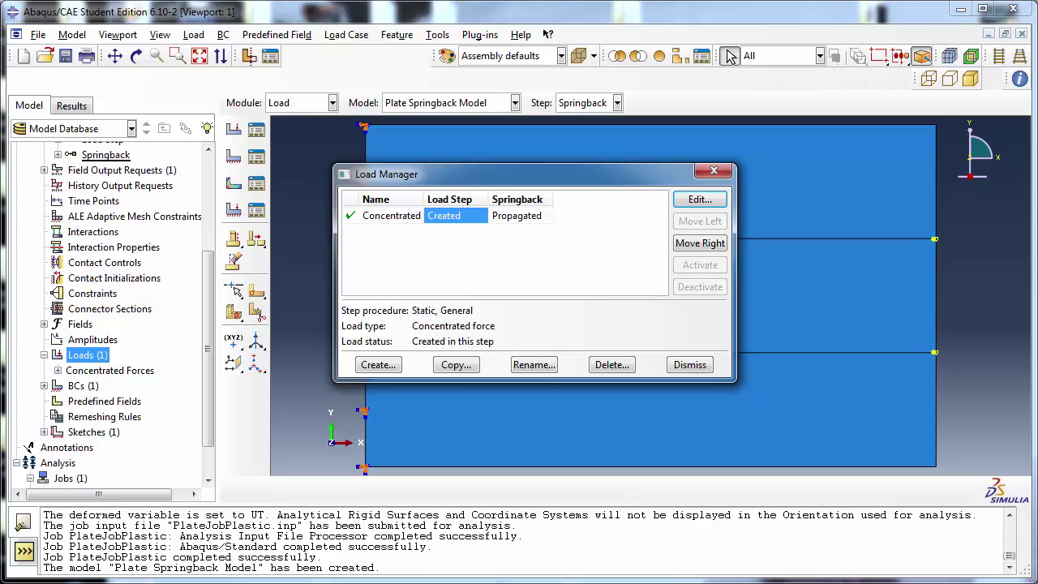
click(529, 216)
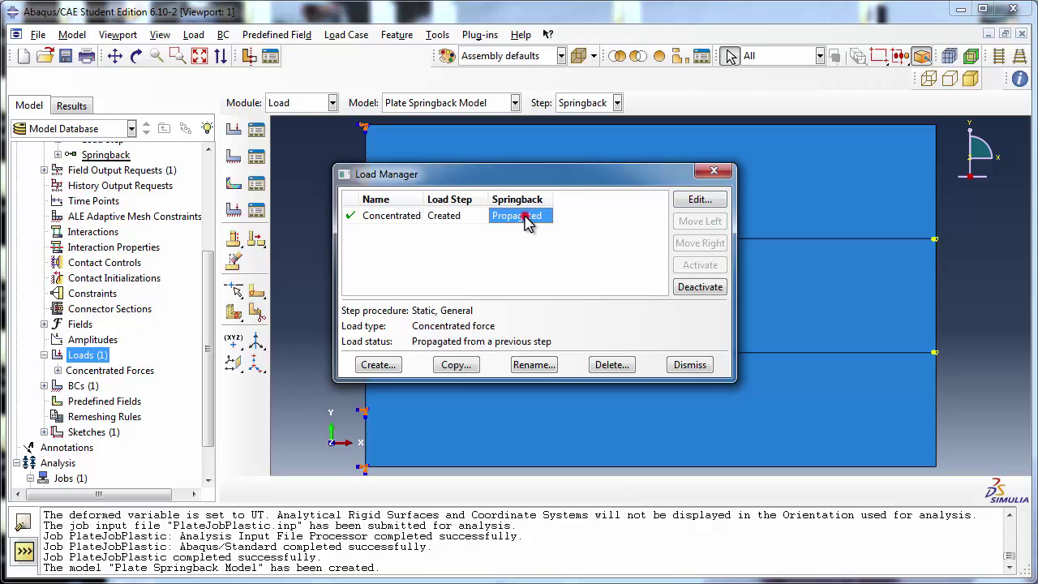
click(699, 290)
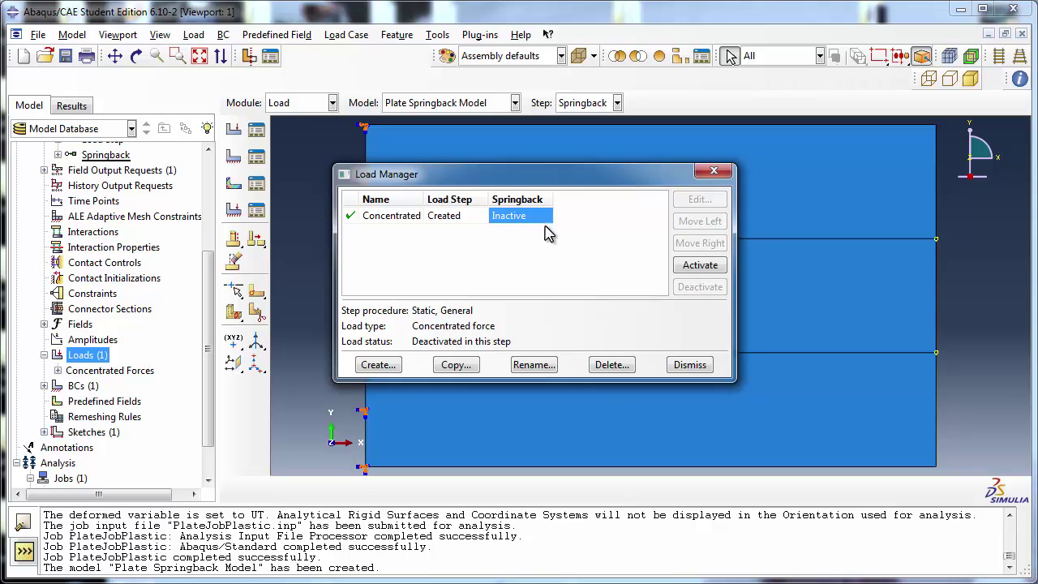
click(690, 365)
Create a job named PlateSpringbackJob for the Plate Springback Model with the description "Job allows elastic springback"
drag(209, 354, 212, 380)
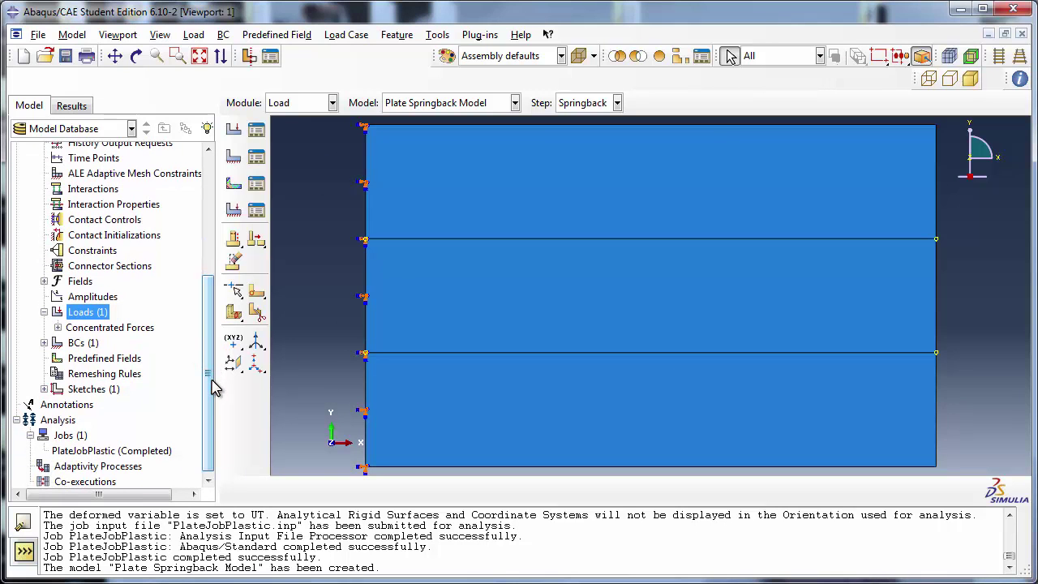
click(119, 454)
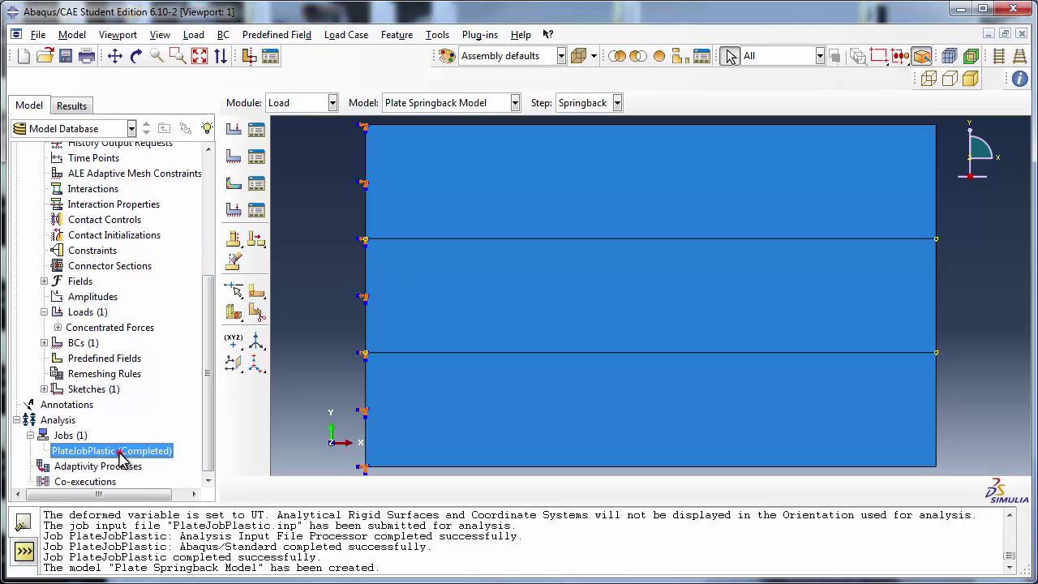
double_click(94, 436)
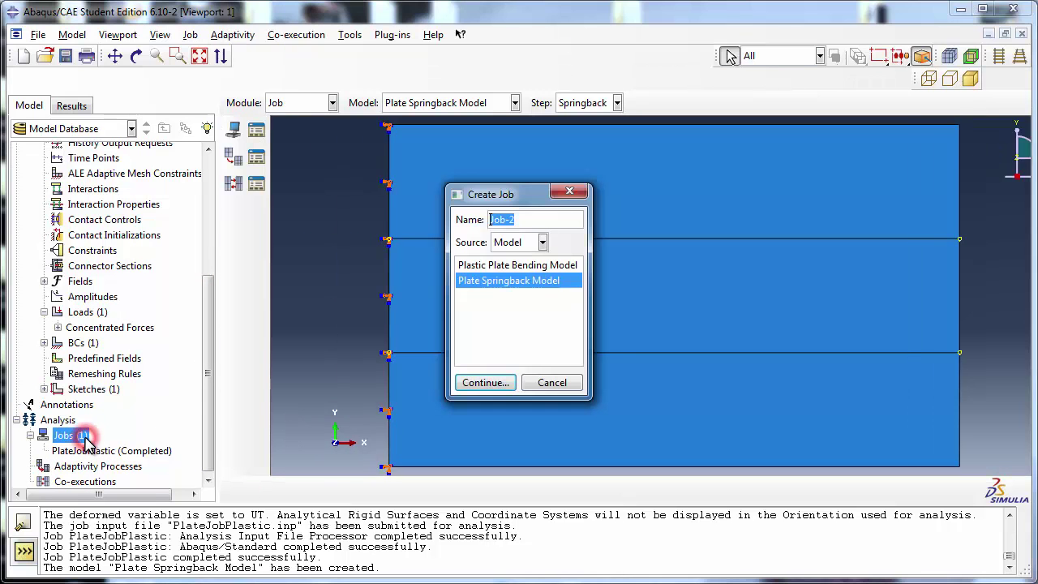
text(PlateSpringback)
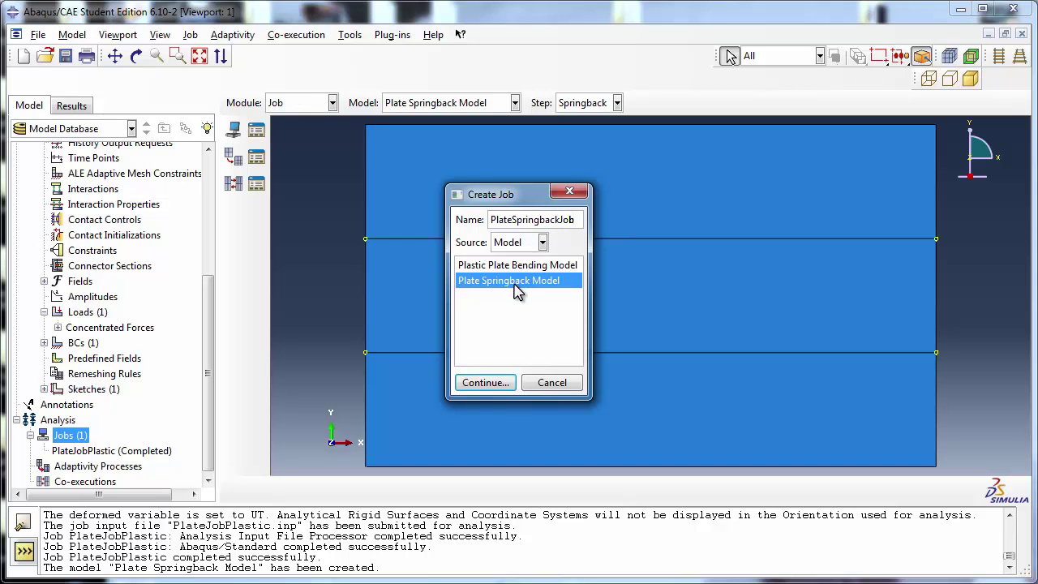
click(489, 384)
click(412, 193)
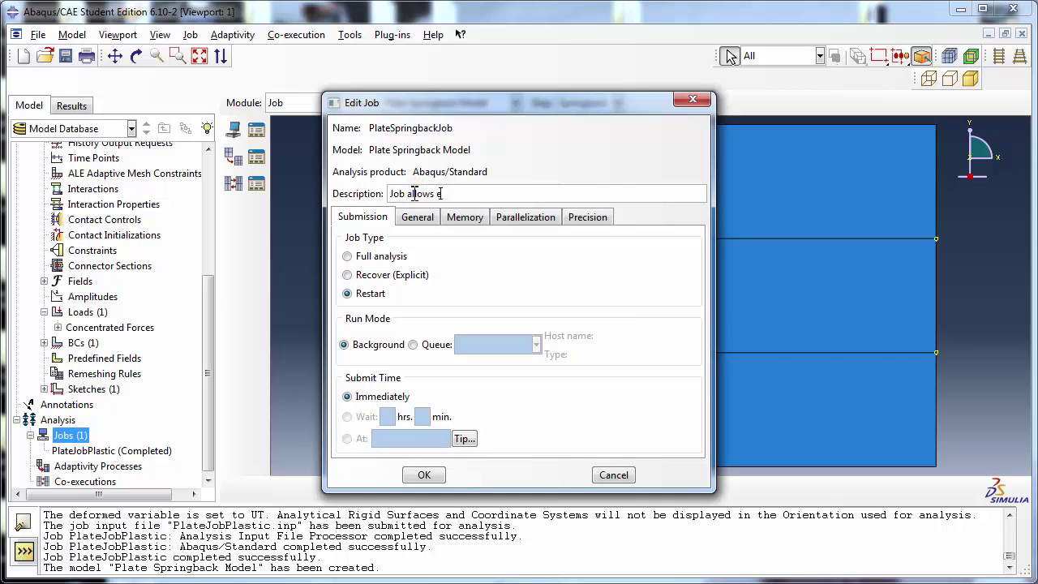
text(Job allows elastic springback)
click(424, 474)
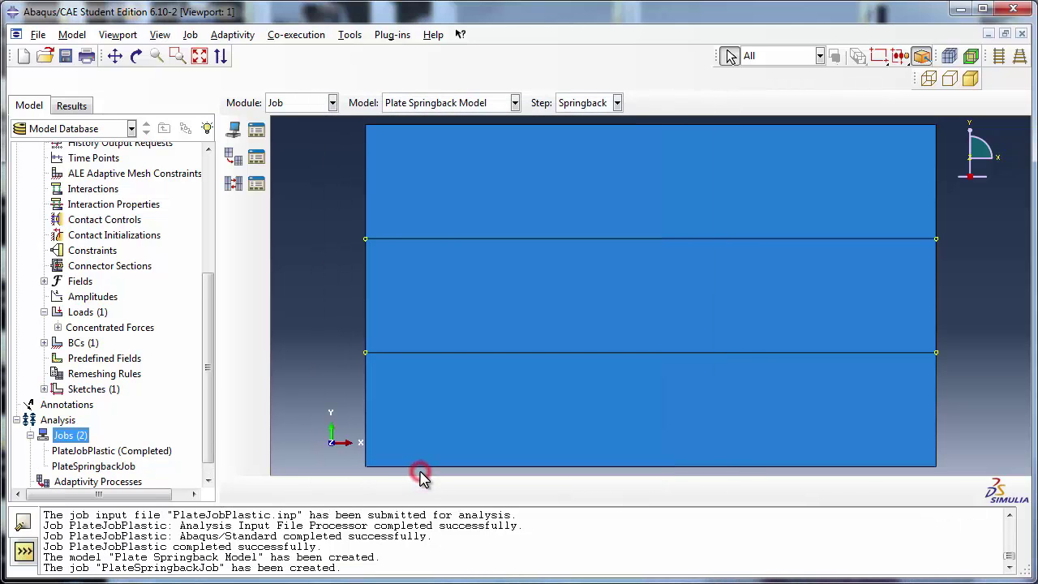
Submit the PlateSpringbackJob job for analysis
drag(208, 427, 194, 462)
click(106, 450)
right_click(109, 455)
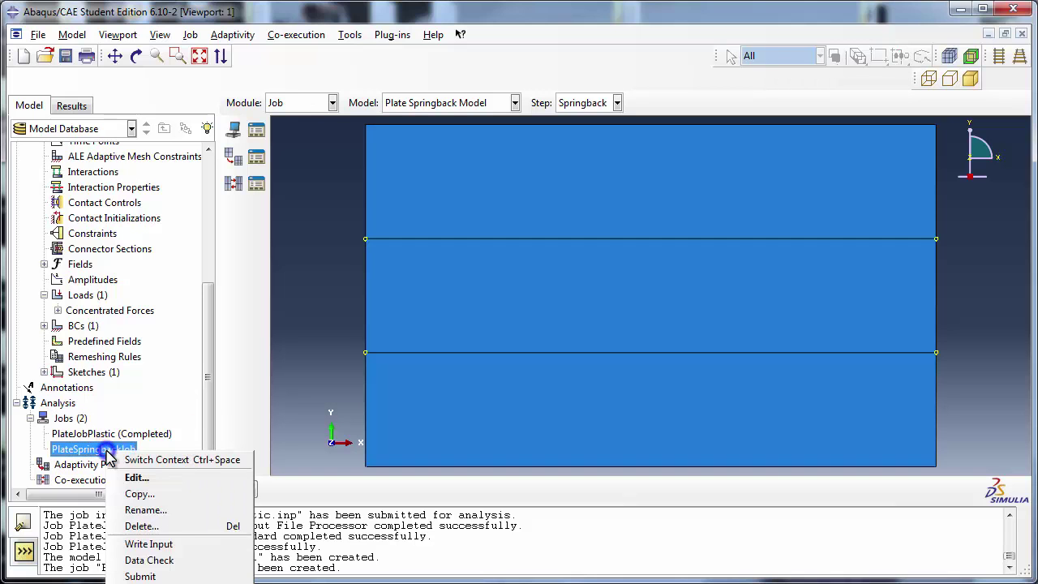
click(140, 576)
click(457, 339)
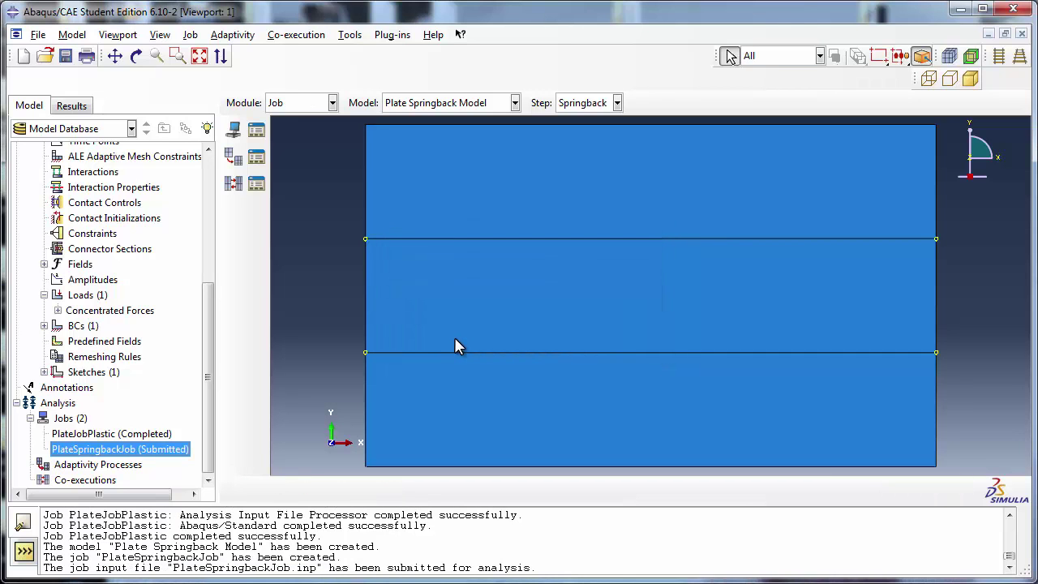
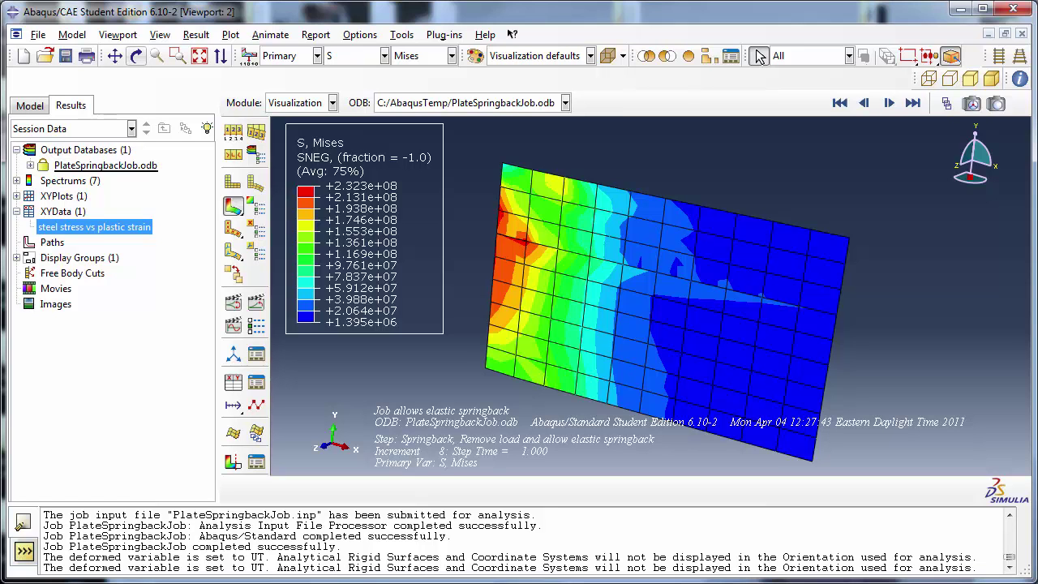
Tile the two result viewports vertically side by side and make Viewport 1 current
click(126, 36)
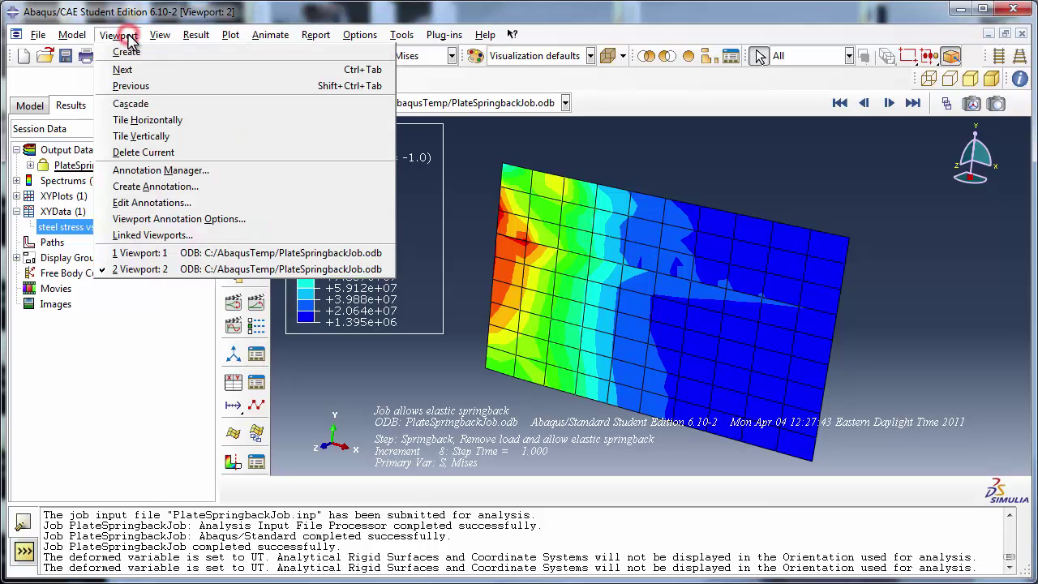
click(156, 137)
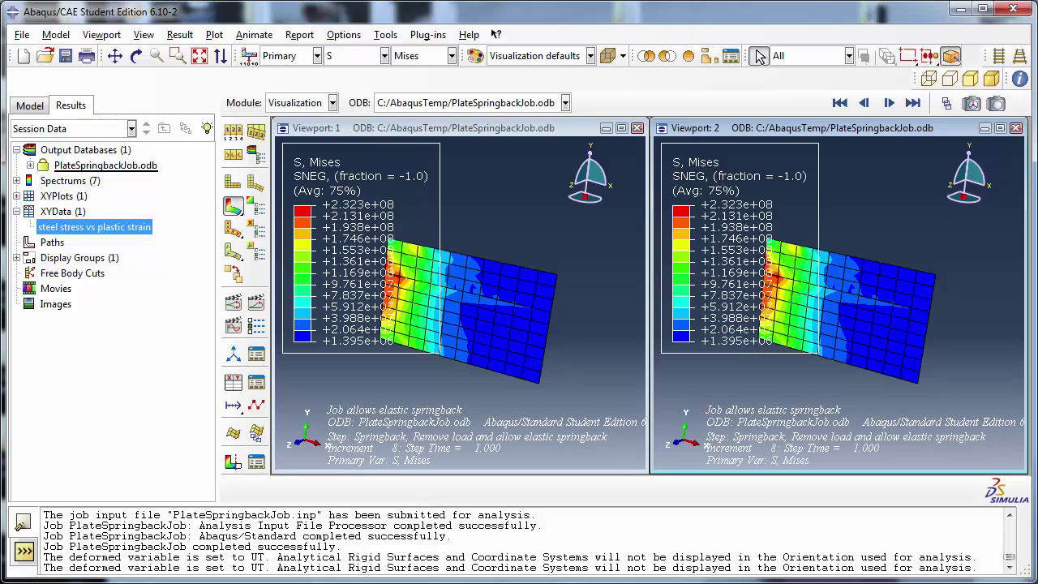
click(323, 128)
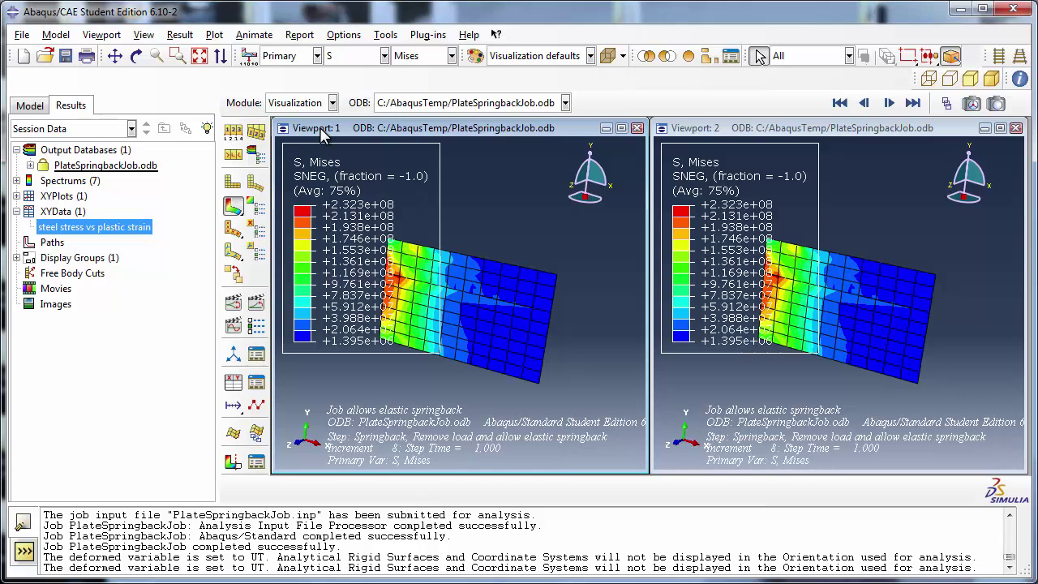
Open the output database PlateJobPlastic.odb in Viewport 1 and plot its Mises stress contours on the deformed shape
click(99, 150)
right_click(99, 150)
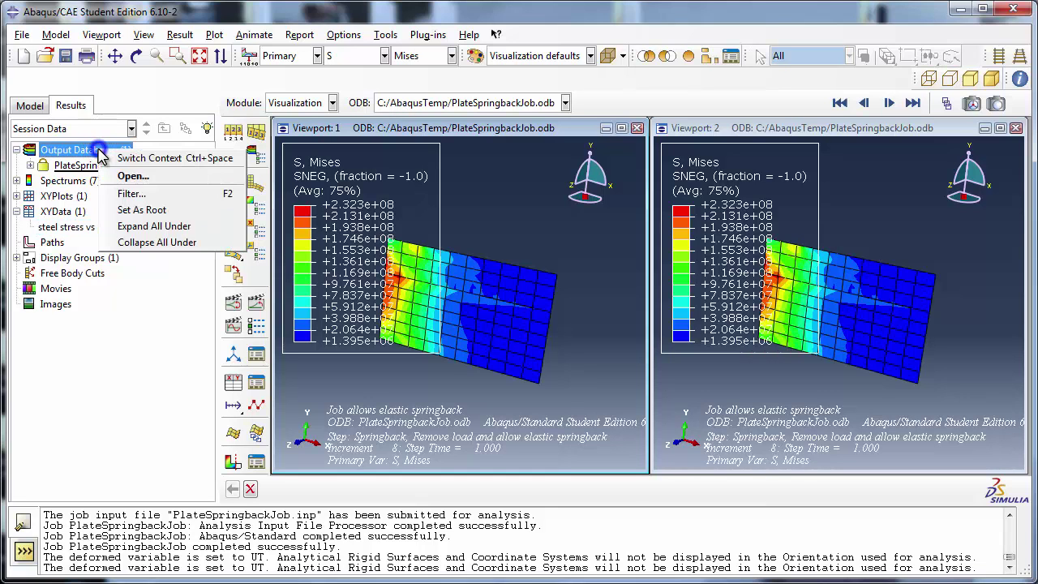
click(131, 176)
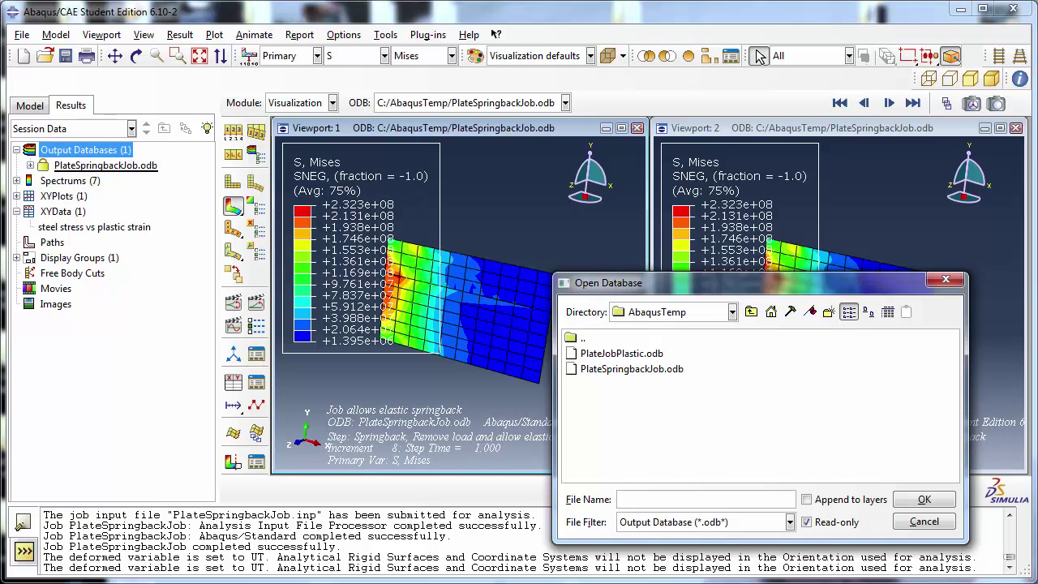
double_click(604, 354)
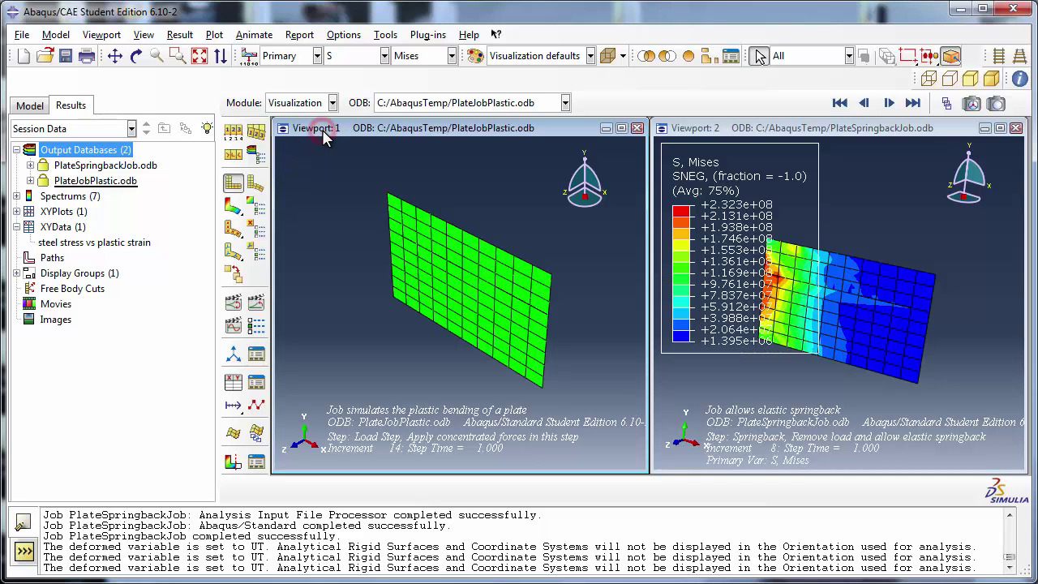
click(444, 102)
click(479, 116)
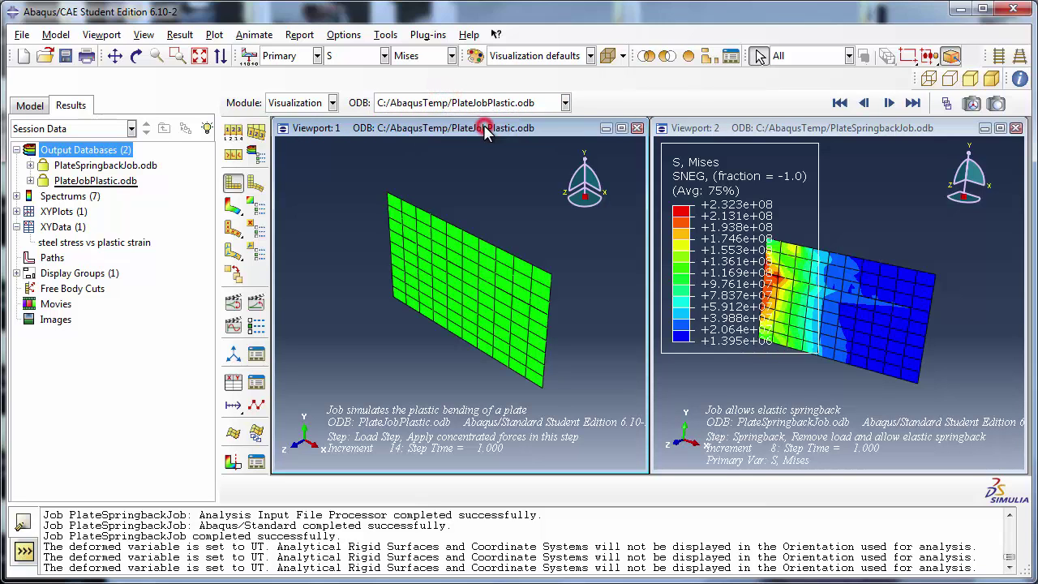
click(234, 206)
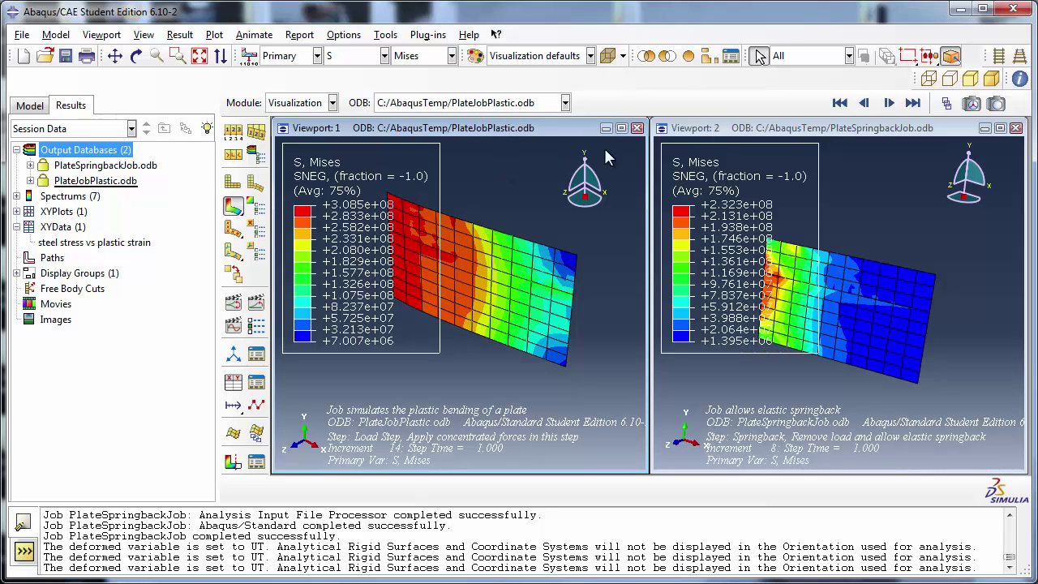
Inspect the Load Step frame of PlateJobPlastic.odb in Viewport 1 with the Frame Selector, leaving it at frame 14
click(717, 134)
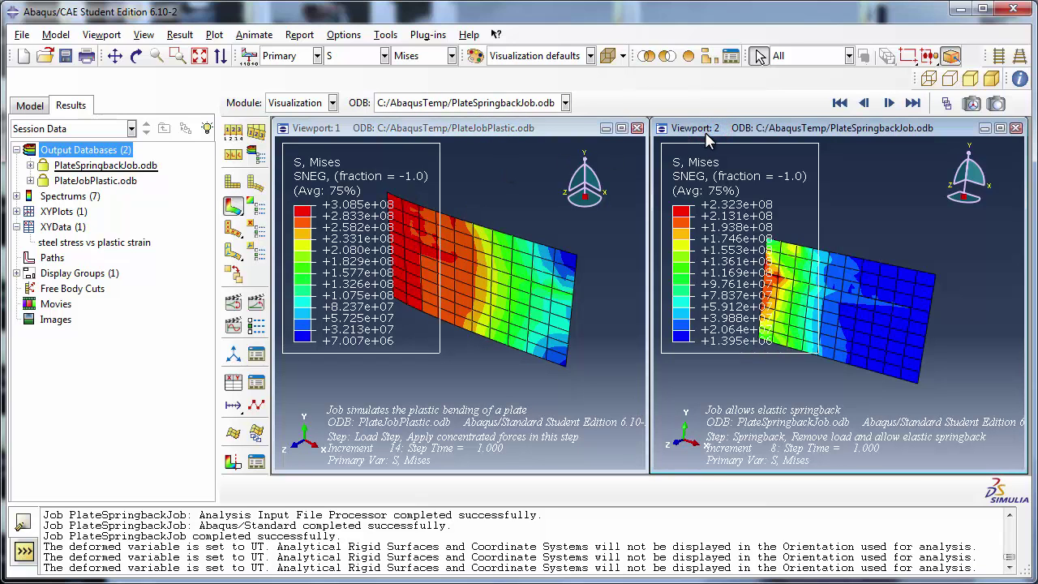
click(465, 107)
click(457, 134)
click(468, 130)
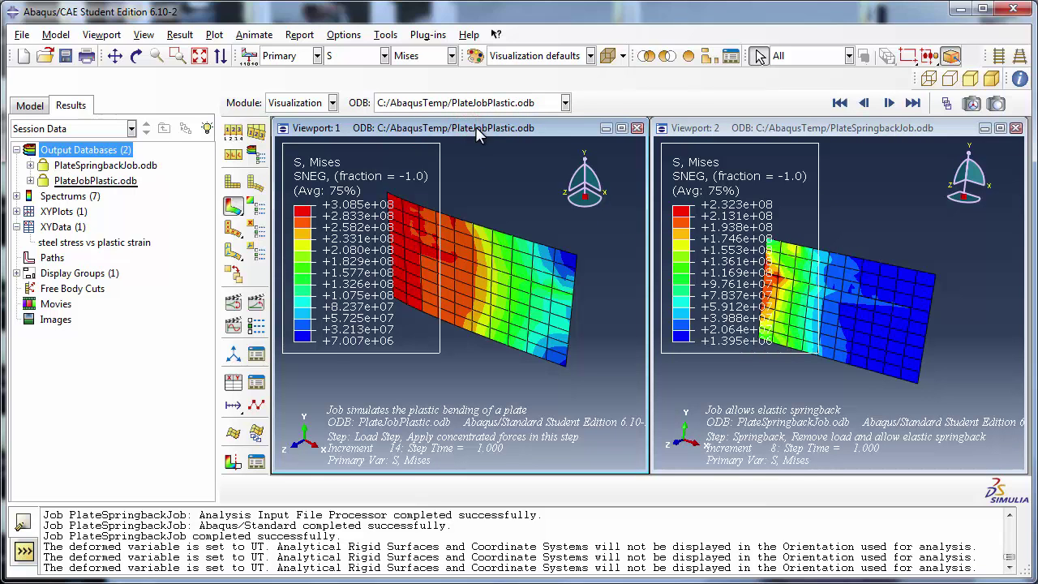
click(945, 107)
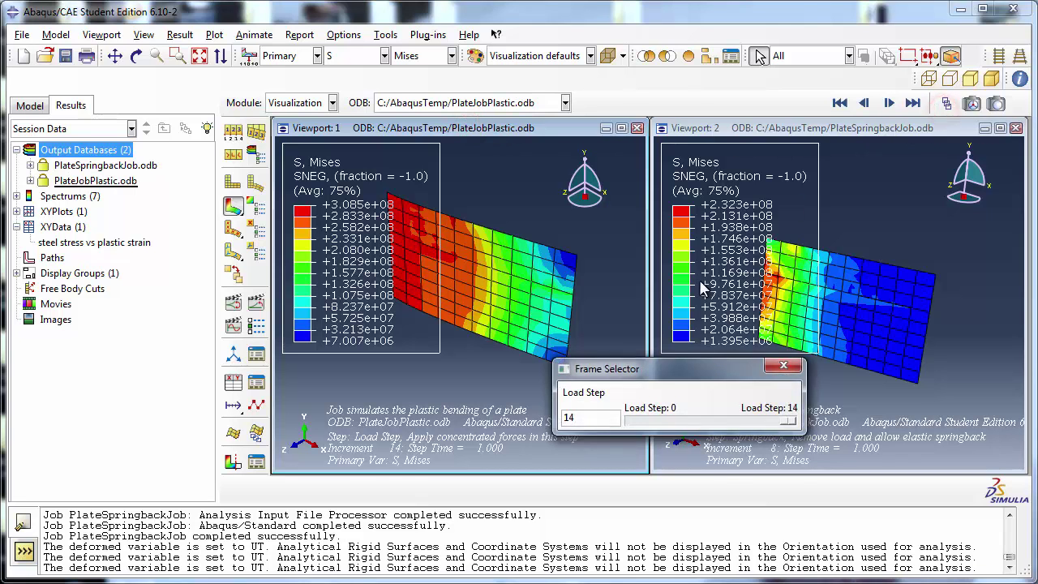
drag(659, 370, 448, 389)
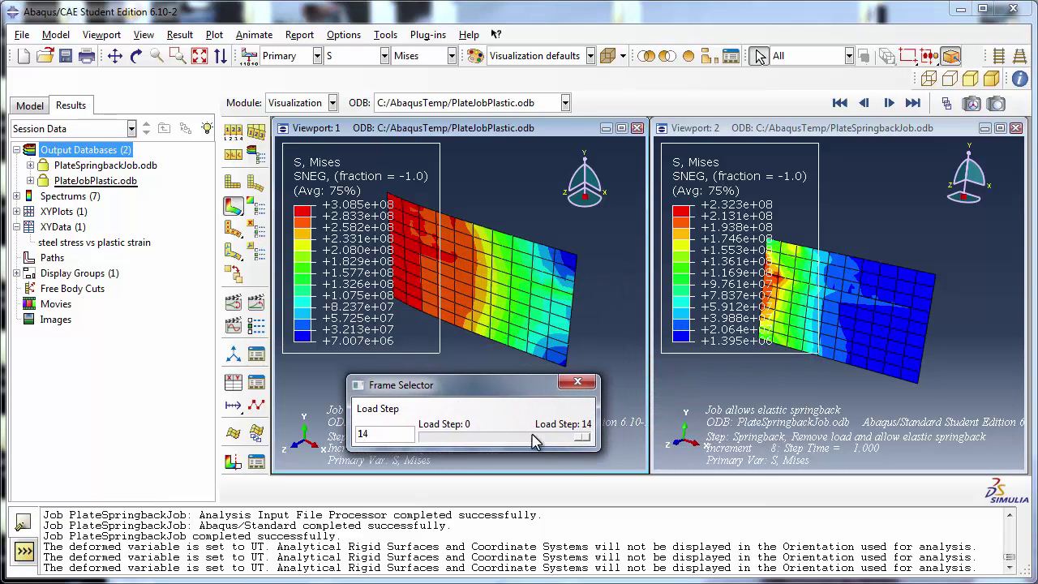
mouse_move(587, 438)
mouse_down()
mouse_move(425, 444)
mouse_move(594, 440)
mouse_up()
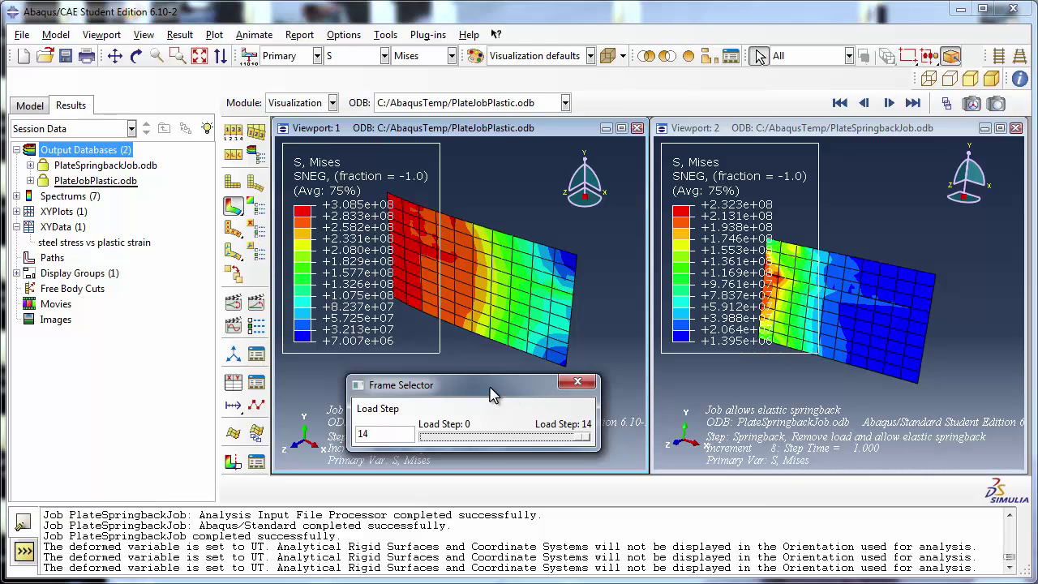
drag(490, 387, 511, 387)
click(599, 374)
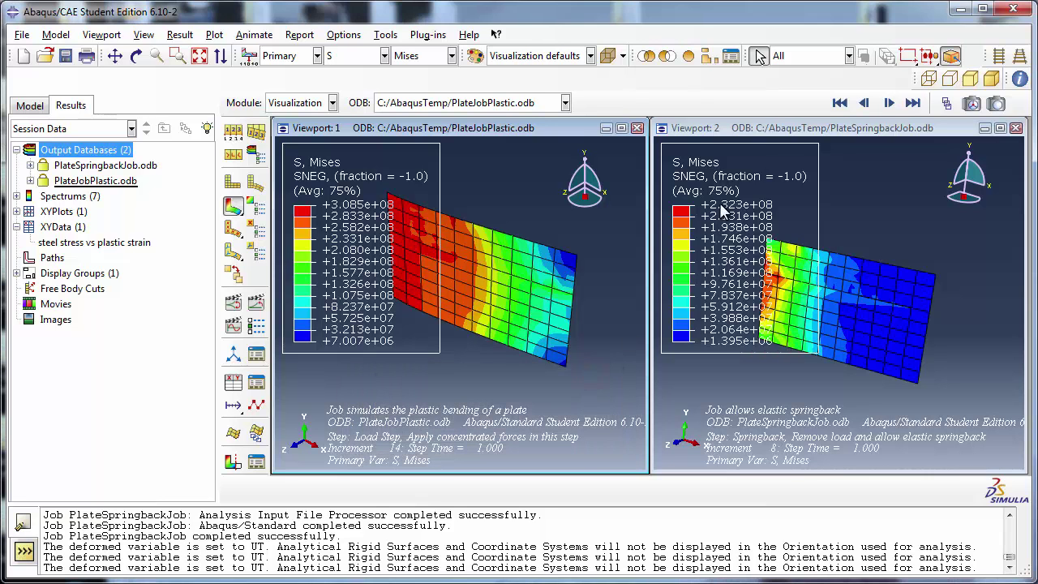
Set the PlateSpringbackJob.odb results in Viewport 2 to frame 0 of the Springback step using the Frame Selector
click(785, 130)
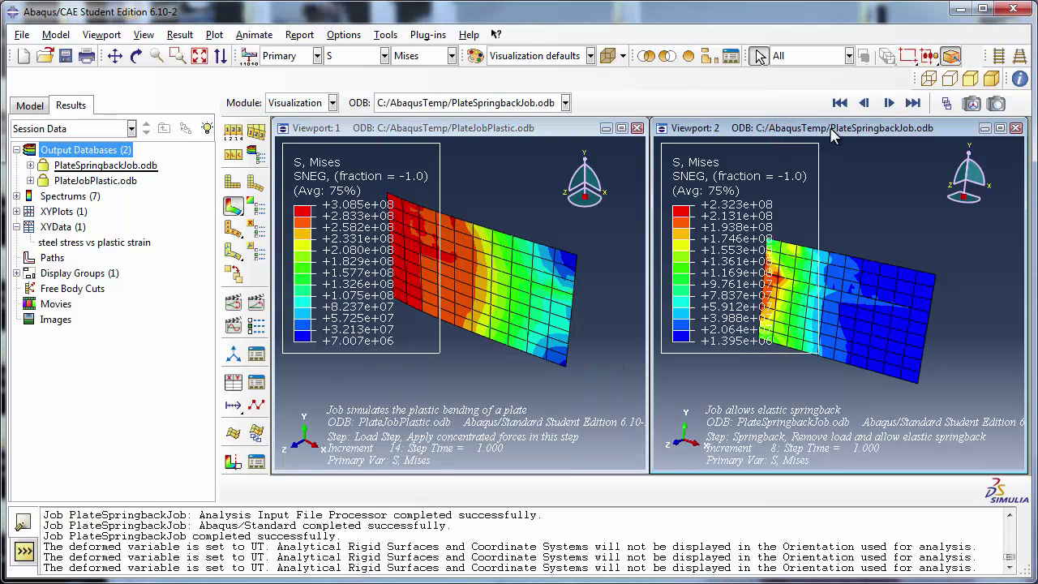
click(946, 104)
drag(454, 376, 814, 322)
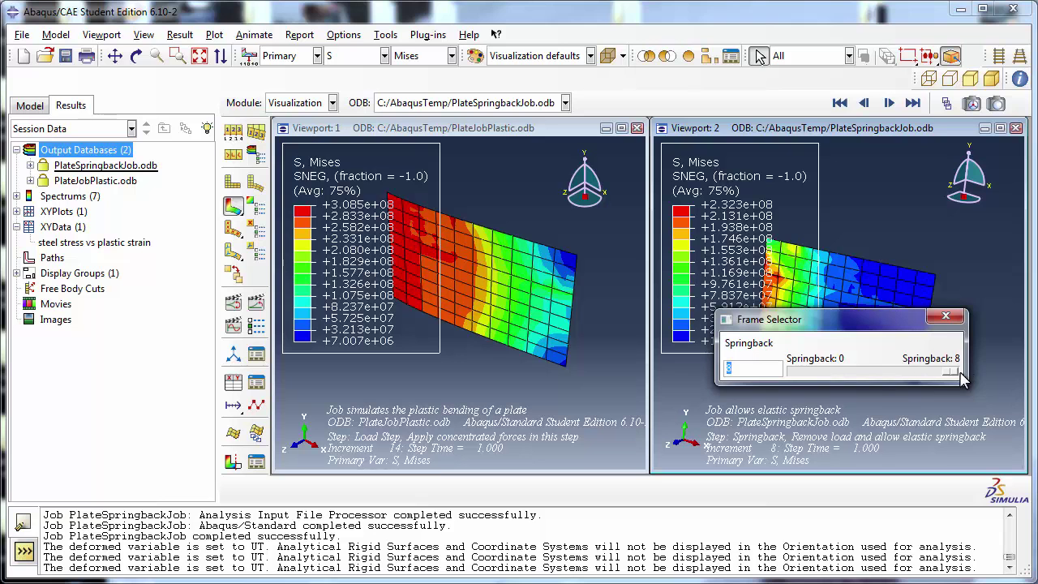
drag(892, 339, 899, 398)
drag(958, 431, 799, 434)
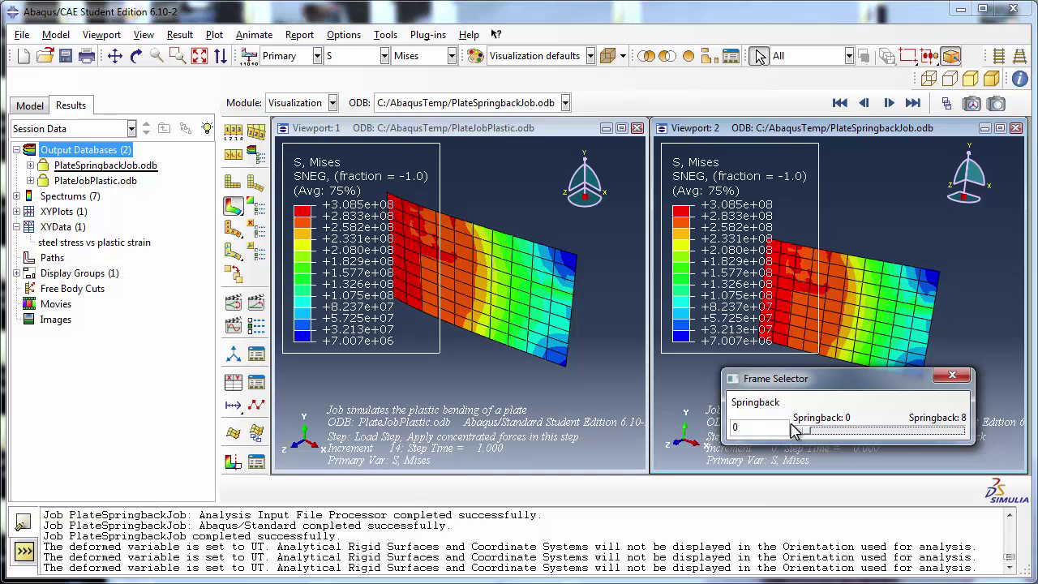
click(953, 376)
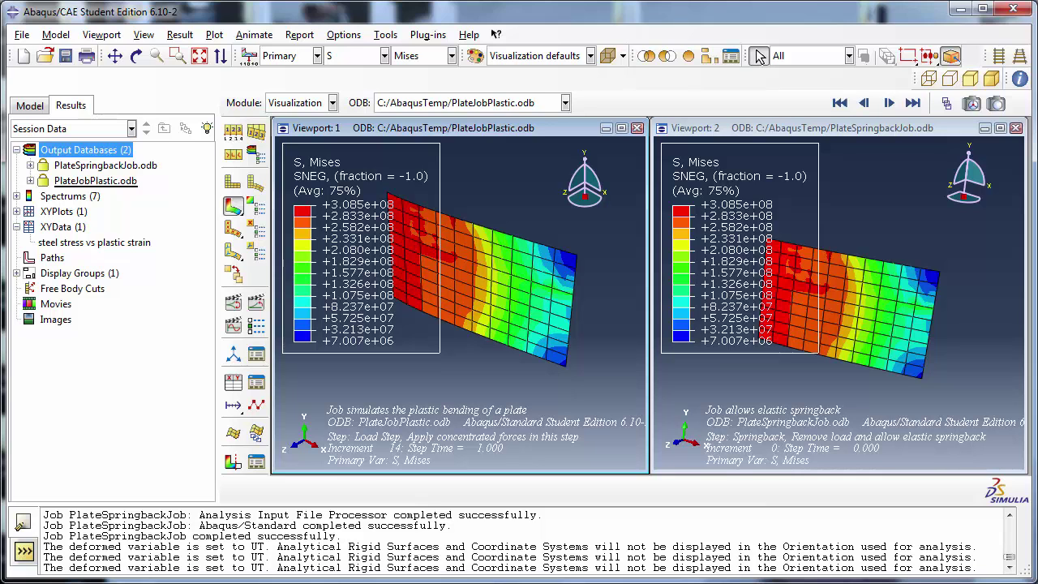
Plot the U3 component of the displacement UT for the PlateJobPlastic.odb results in Viewport 1
click(384, 55)
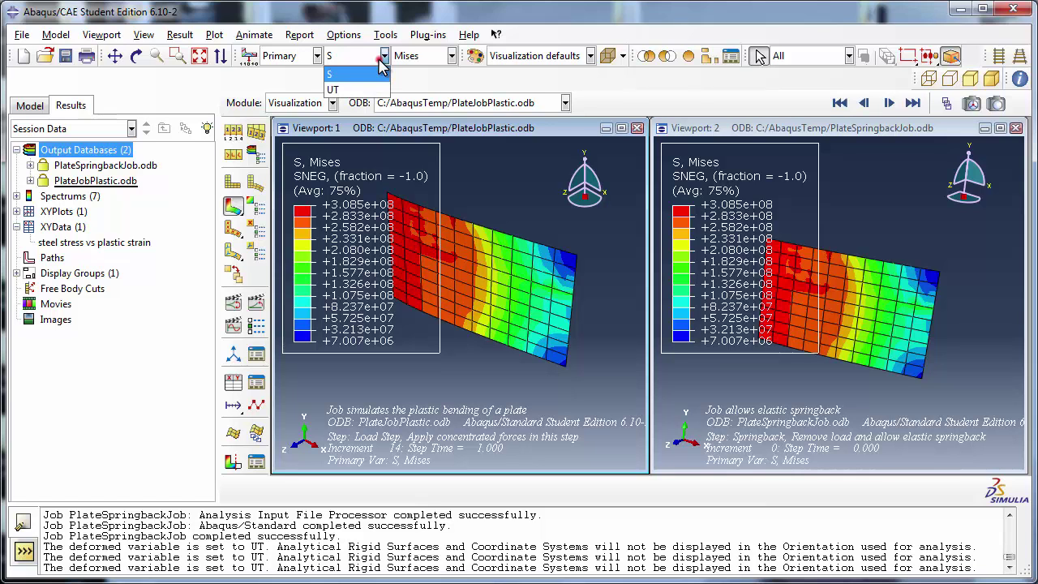
click(350, 89)
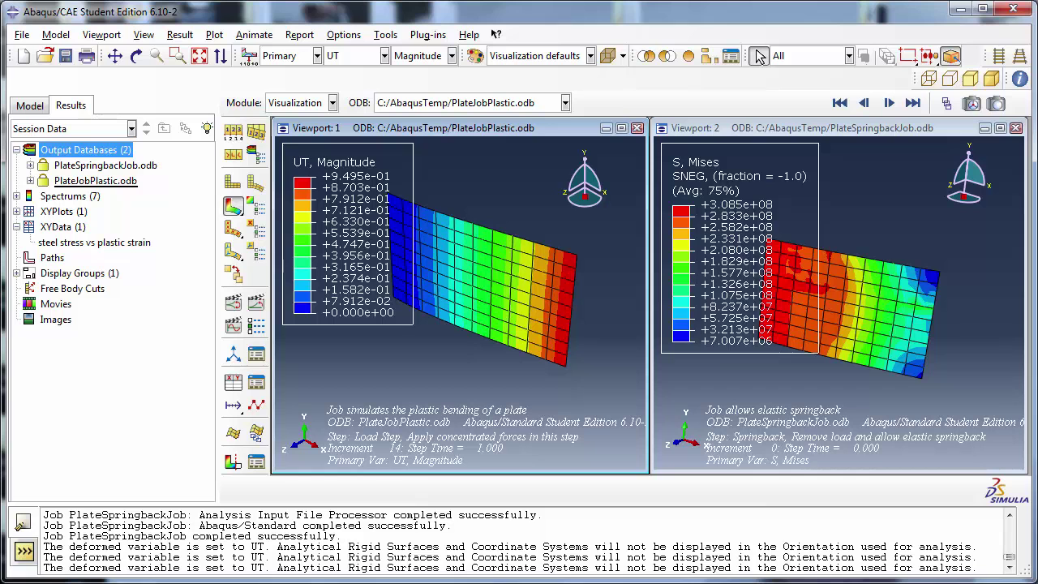
click(422, 56)
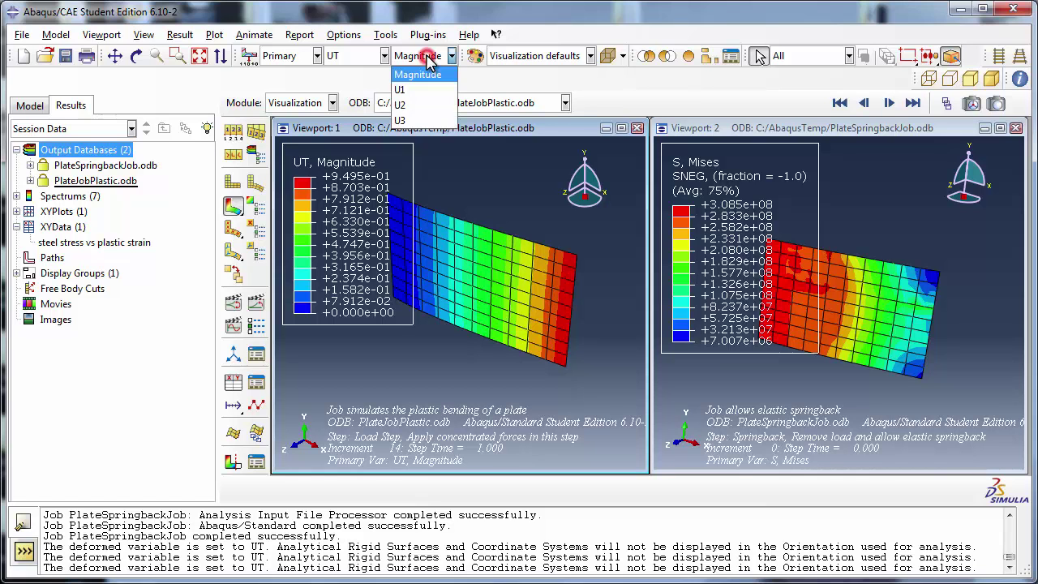
click(409, 114)
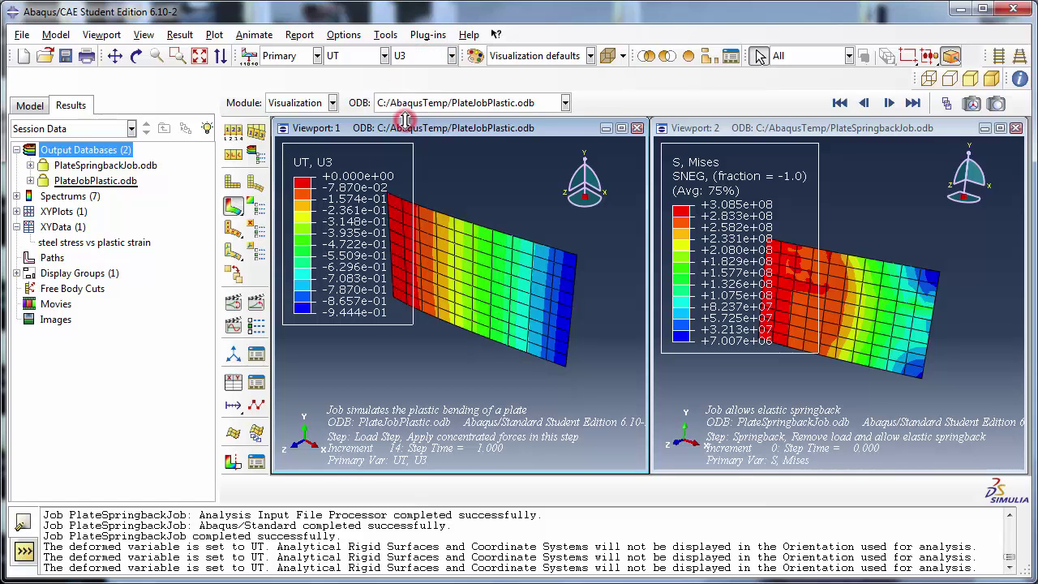
Make Viewport 2 current and plot the U3 component of displacement UT for the PlateSpringbackJob.odb results
click(745, 130)
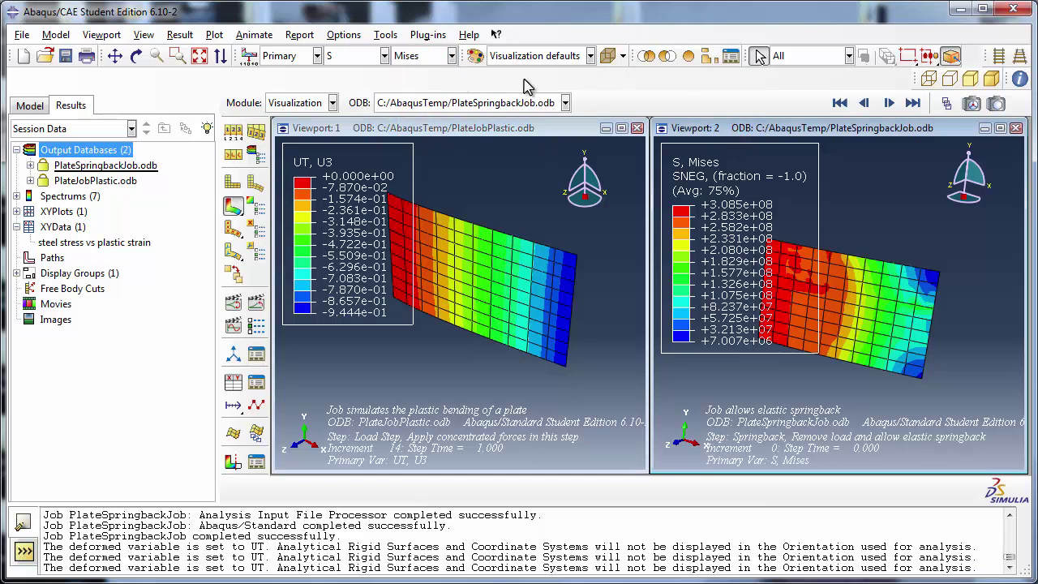
click(384, 56)
click(372, 86)
click(421, 55)
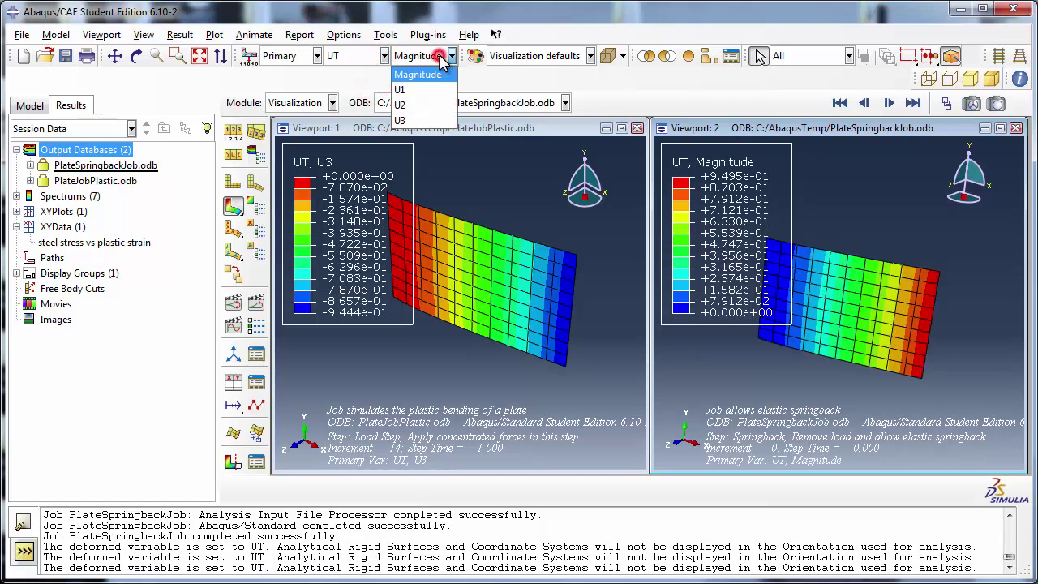
click(410, 114)
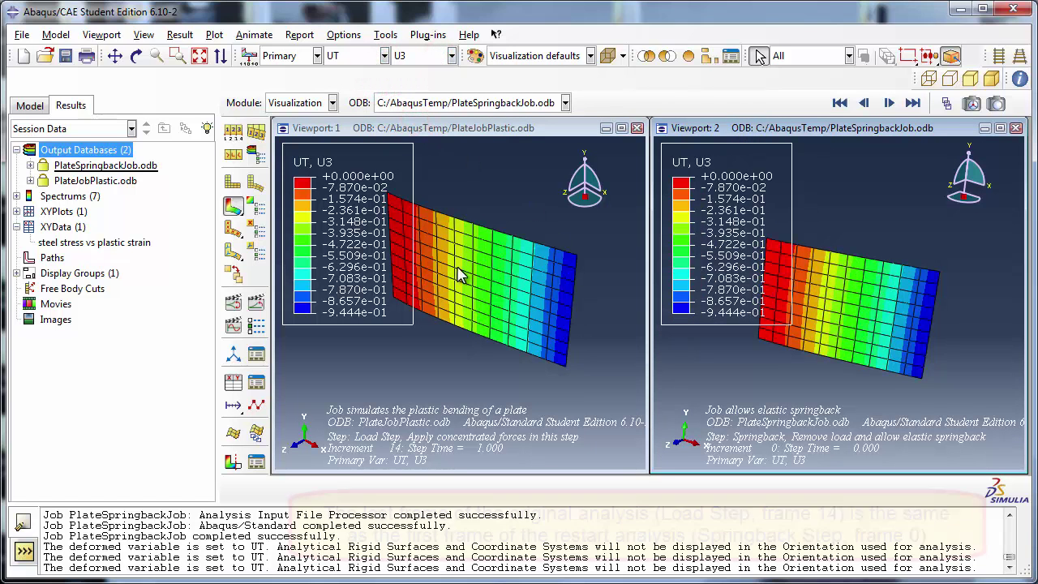